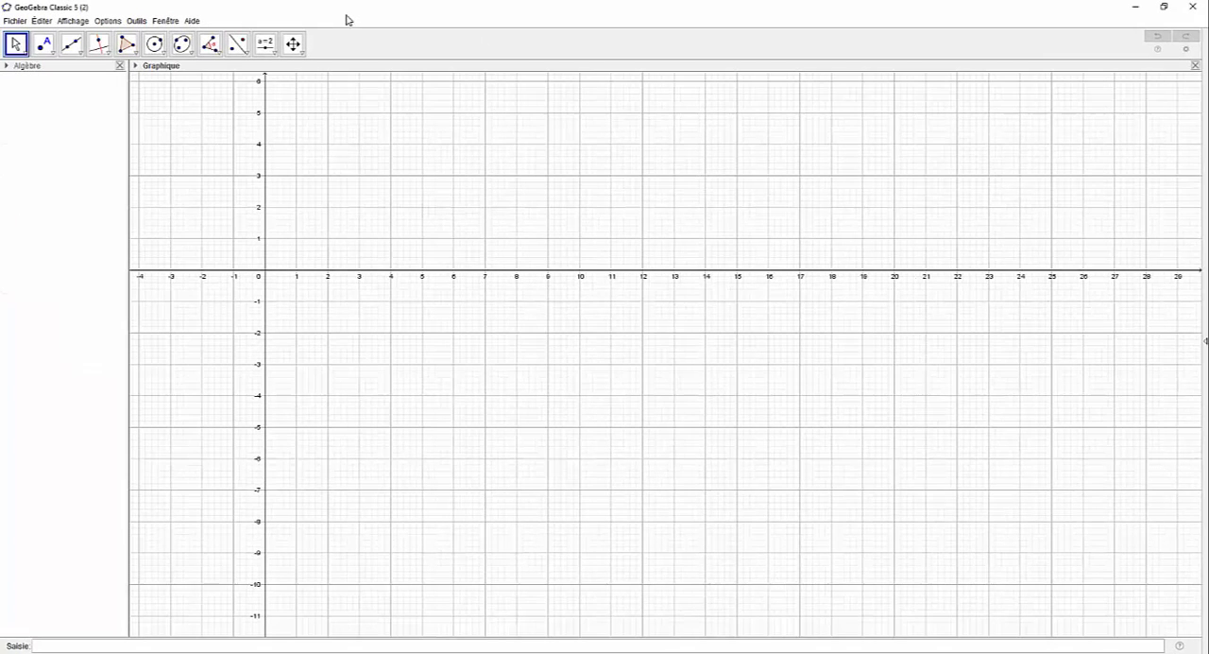
Step: Hide both the axes and the grid in the graphics view
right_click(349, 202)
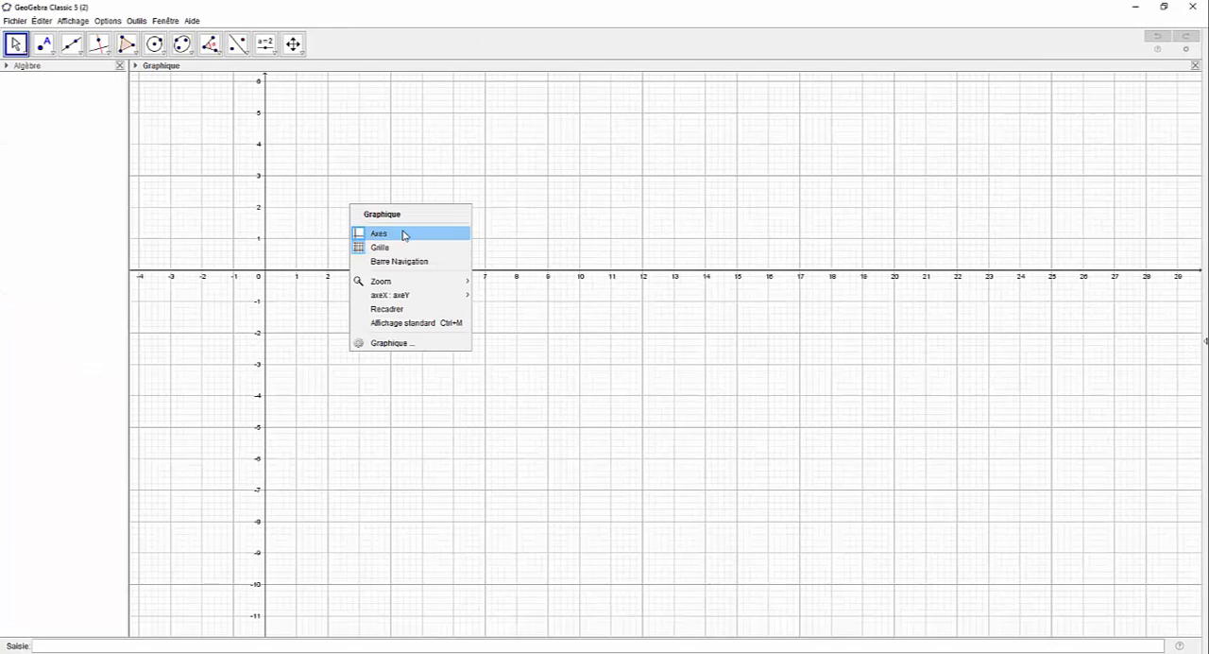
left_click(402, 233)
right_click(386, 189)
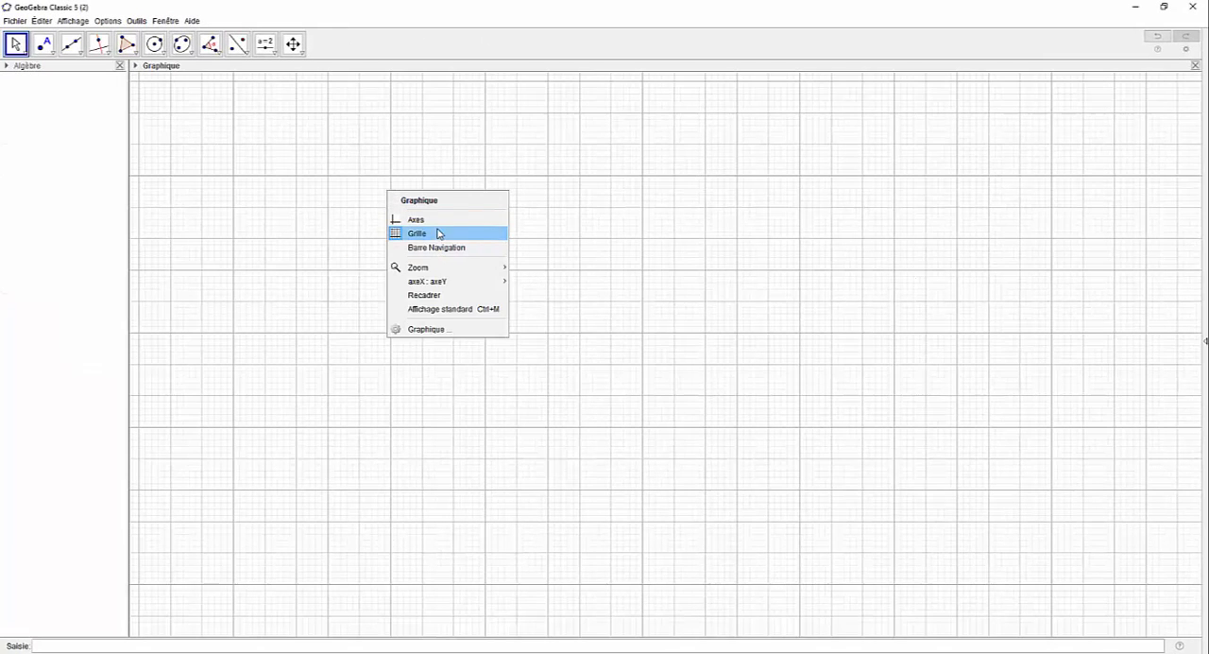
left_click(436, 229)
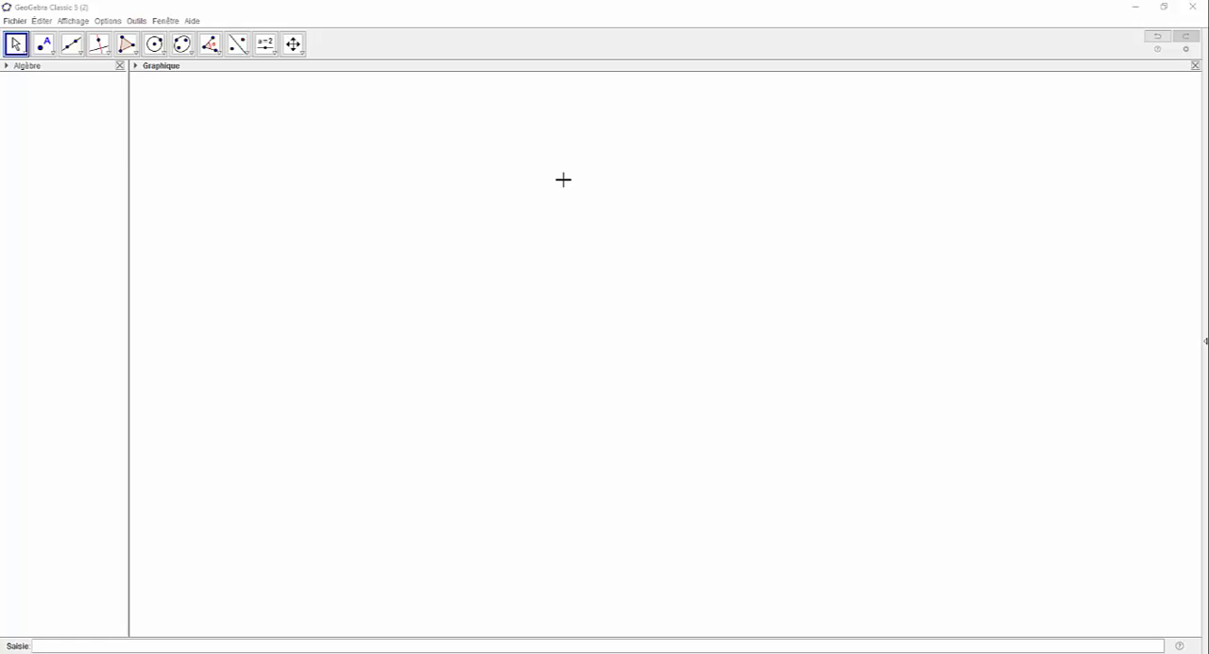
Step: Draw a regular polygon with 4 vertices, placing its first two at about (9.9, 1.0) and (7.4, -1.6)
left_click(136, 55)
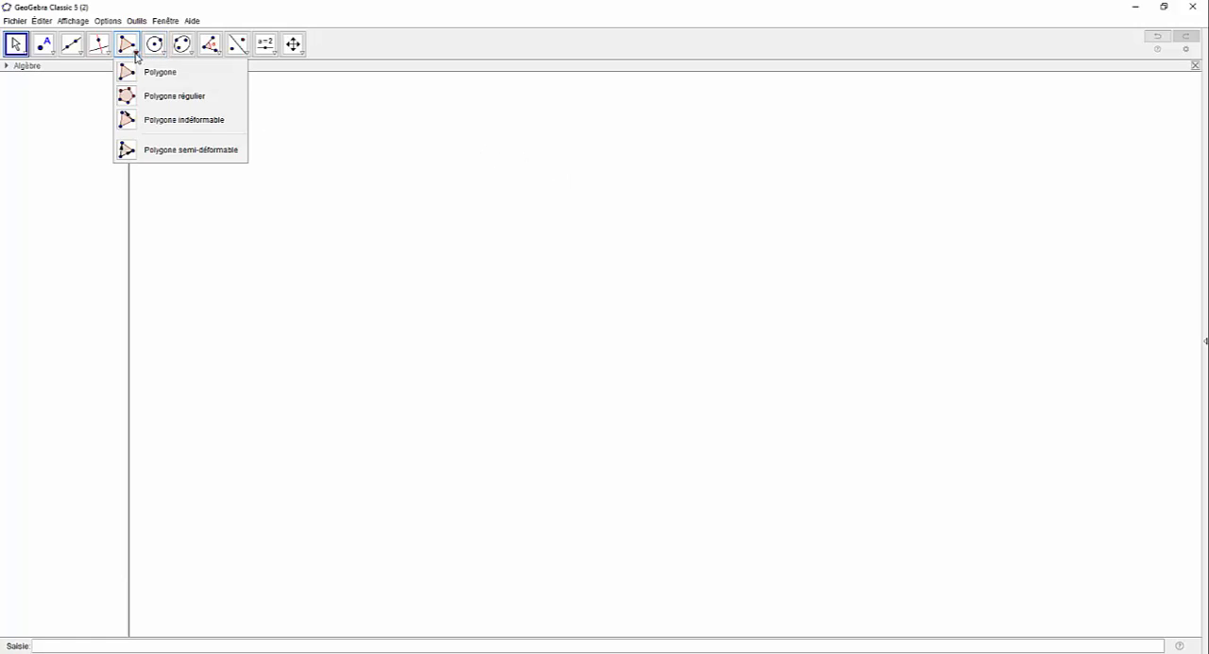
left_click(167, 97)
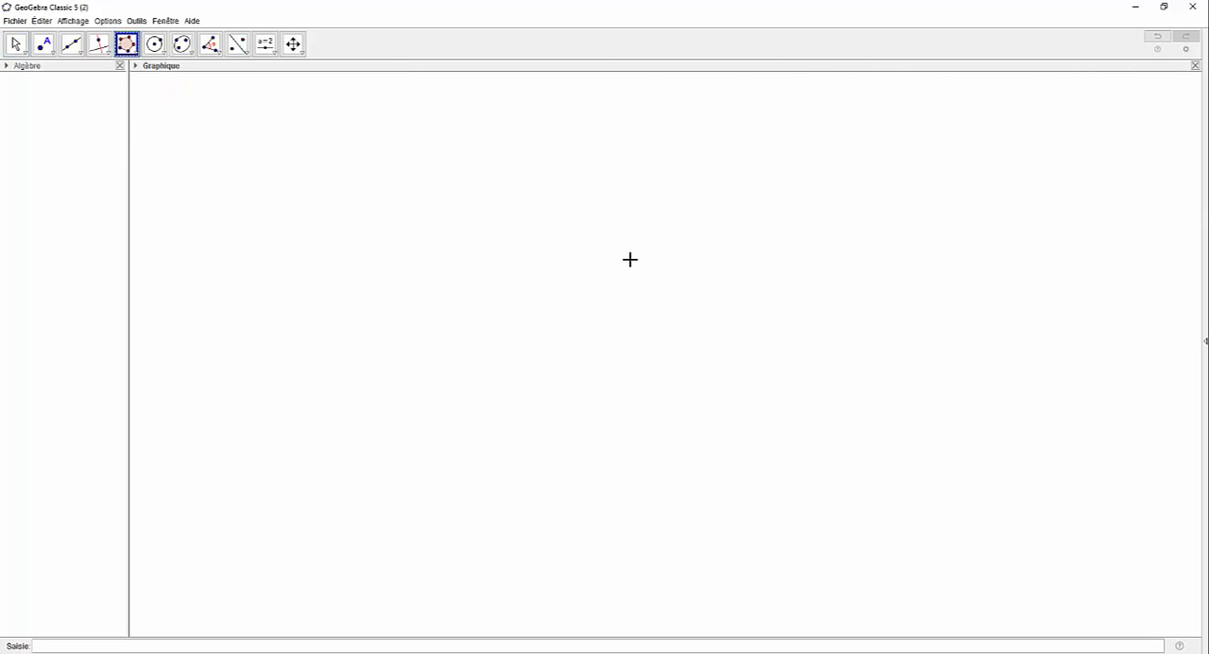
left_click(574, 237)
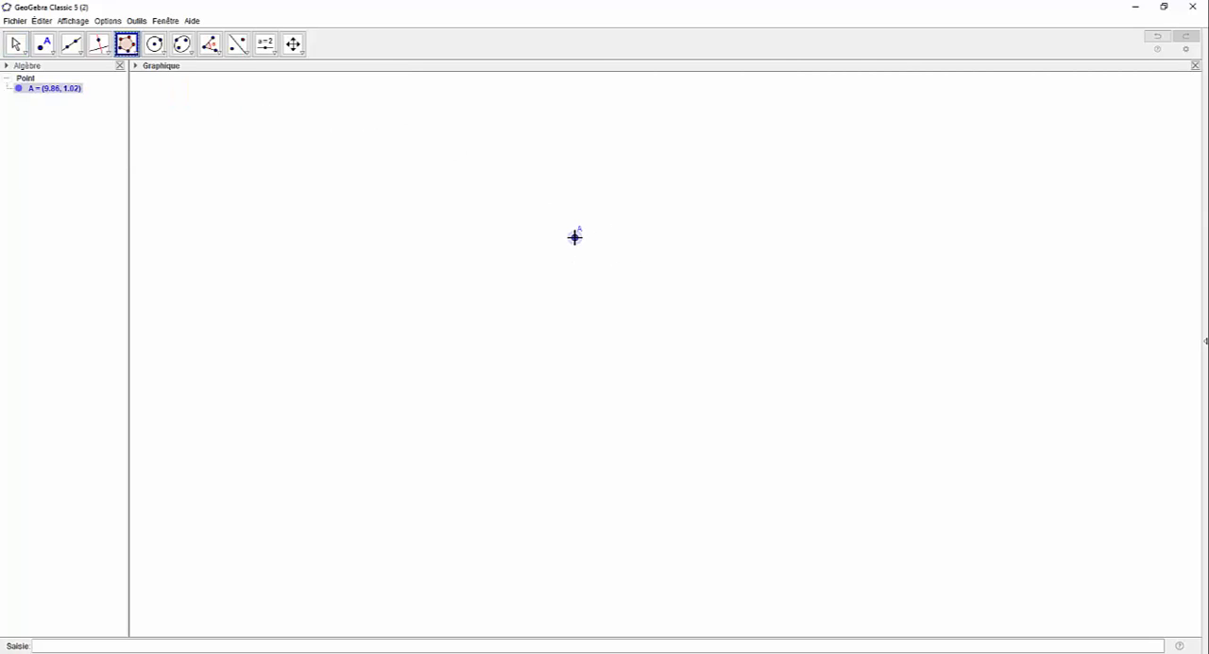
left_click(497, 321)
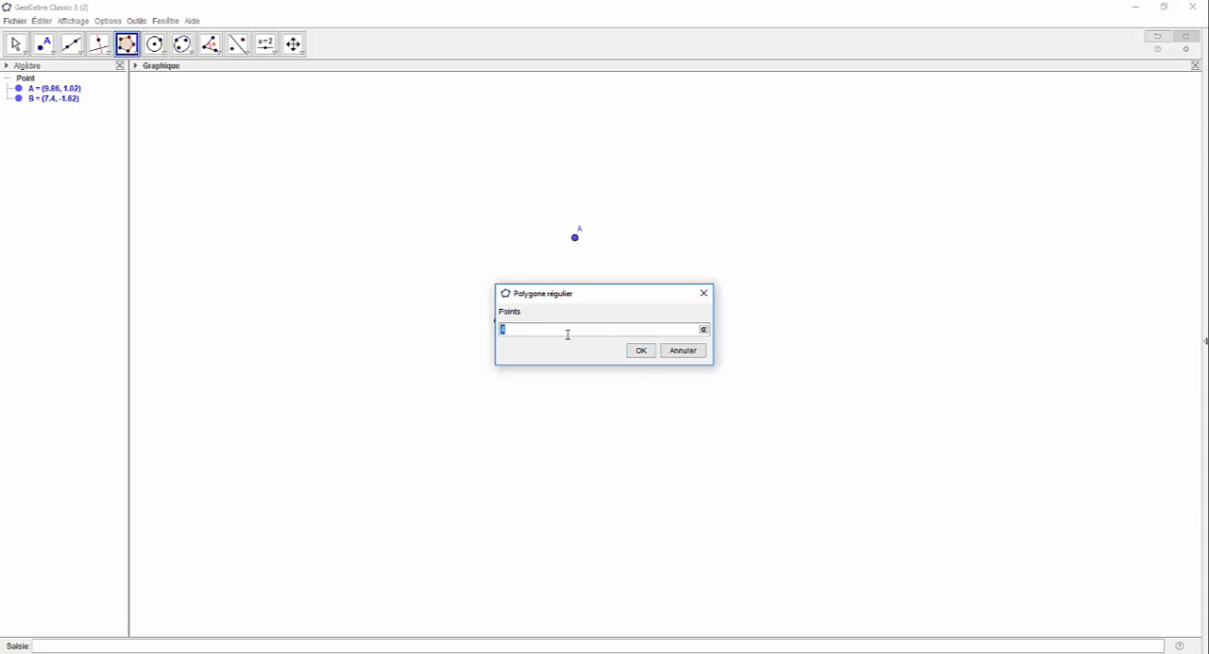
left_click(642, 351)
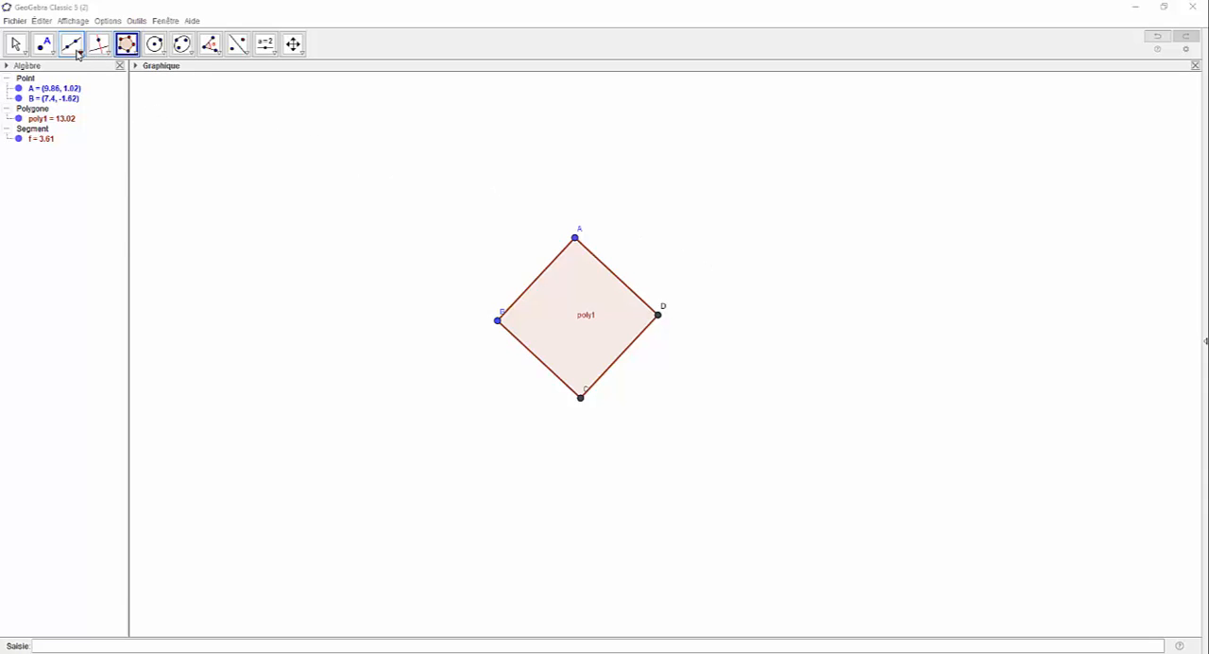
Step: Construct the midpoints of the square's four sides AB, BC, CD and DA
left_click(77, 53)
mouse_move(49, 52)
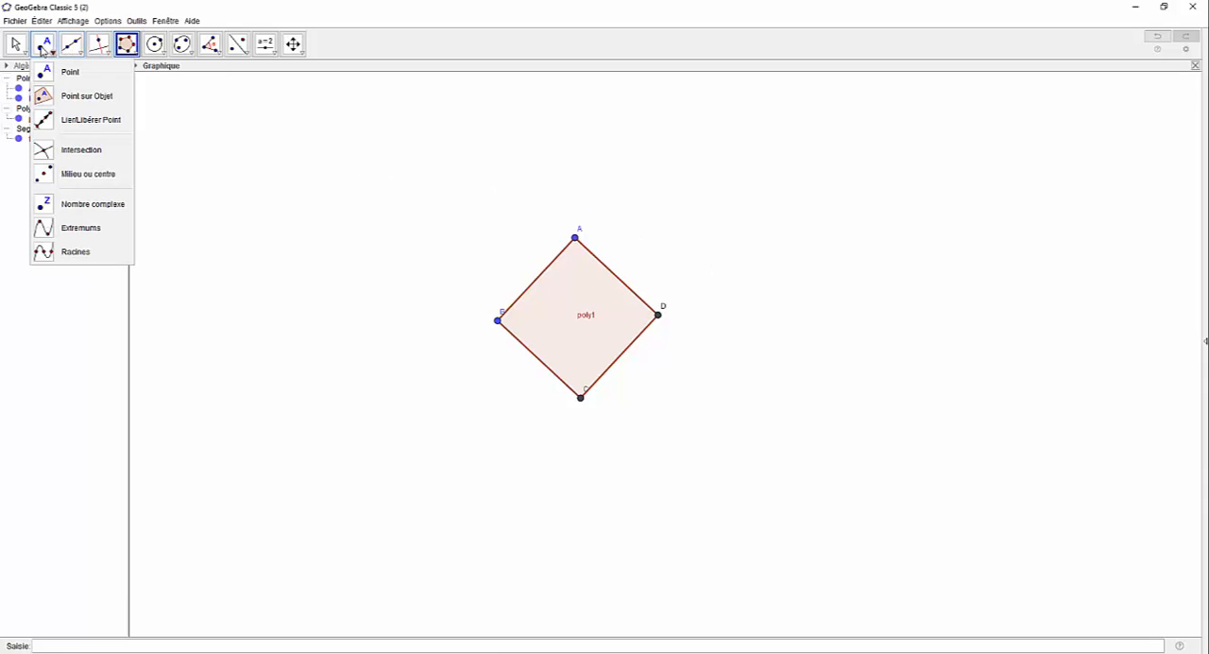
left_click(80, 179)
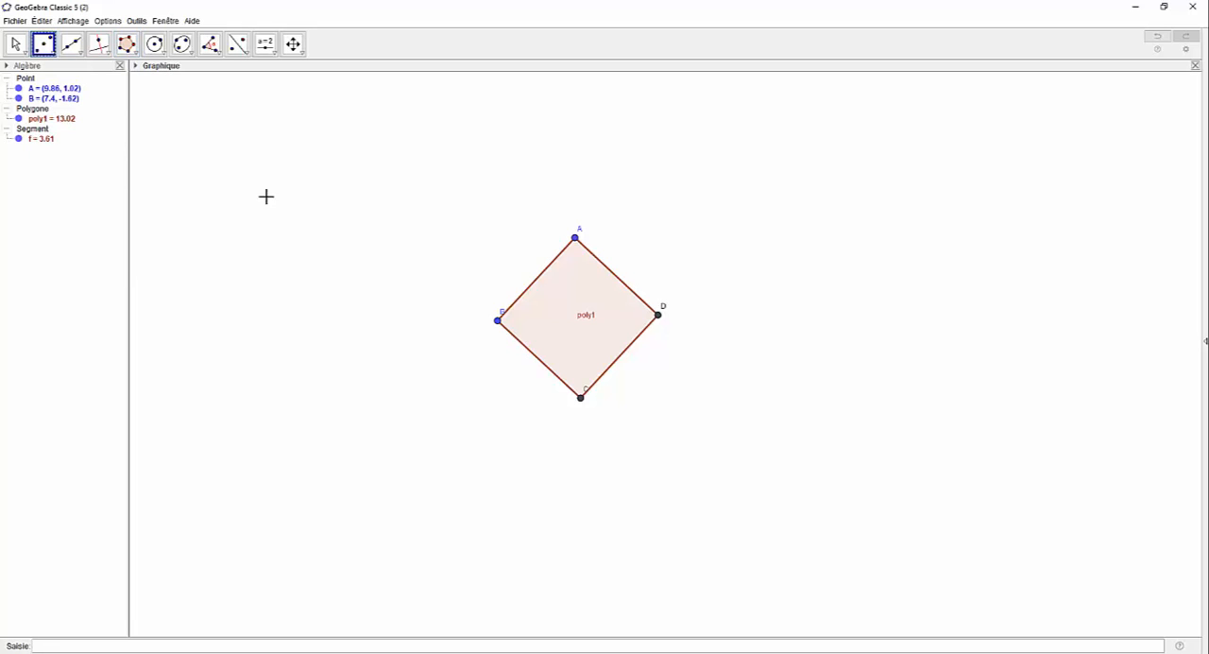
left_click(538, 281)
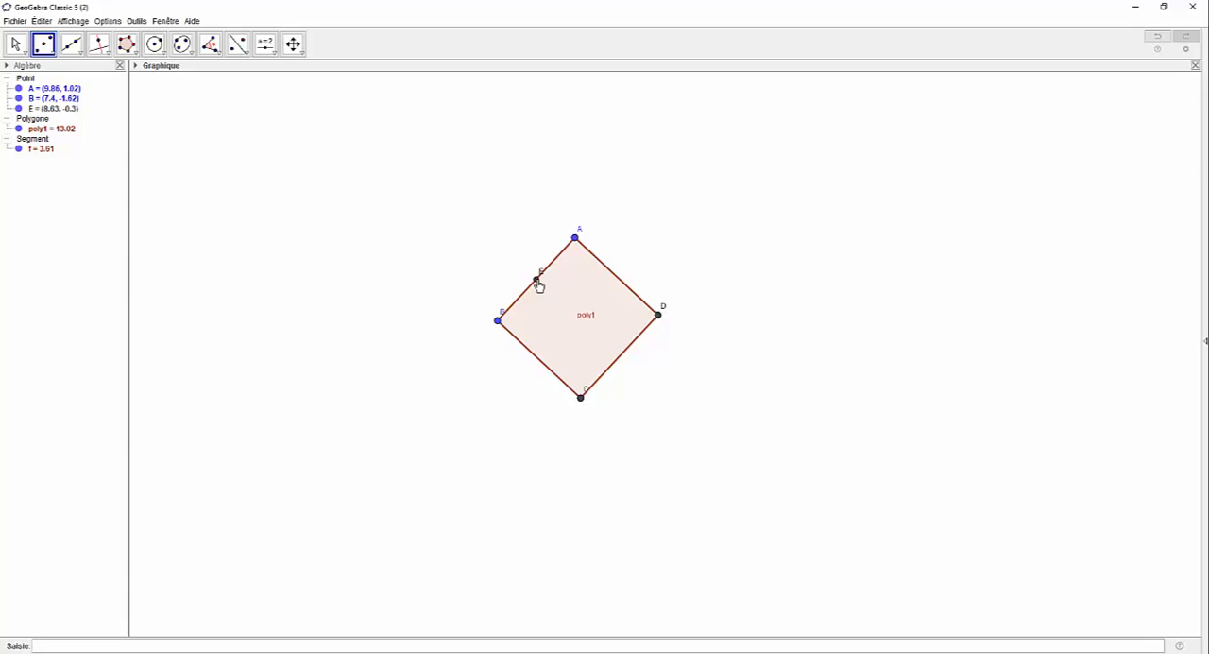
left_click(537, 364)
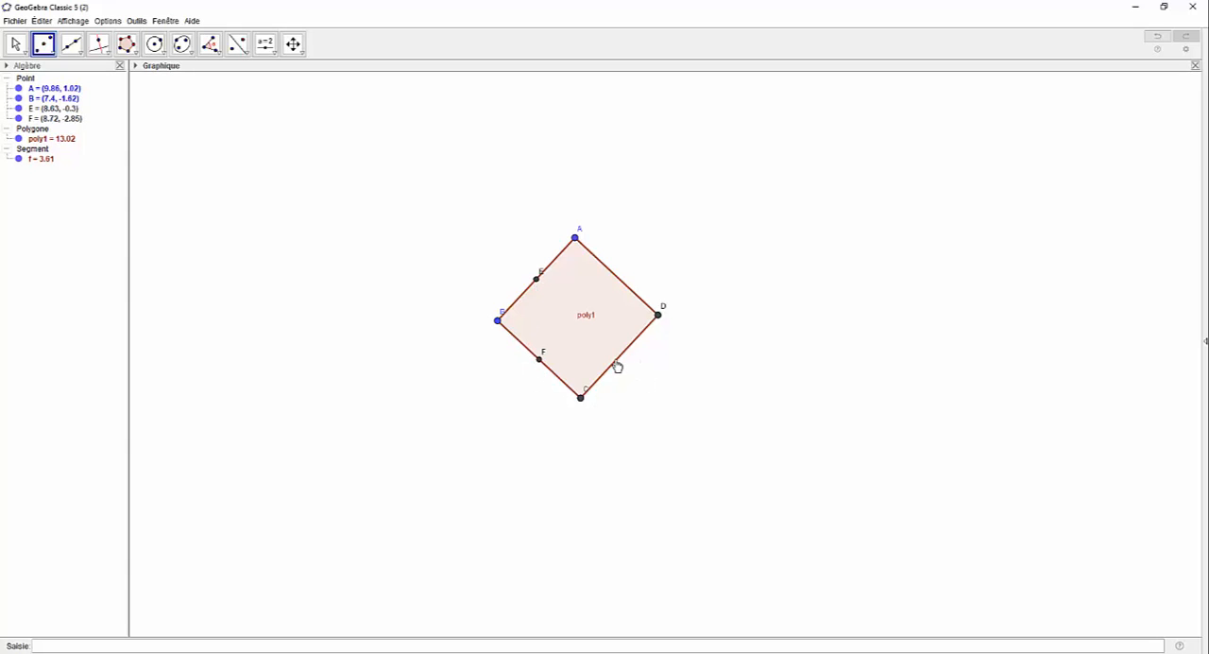
left_click(619, 359)
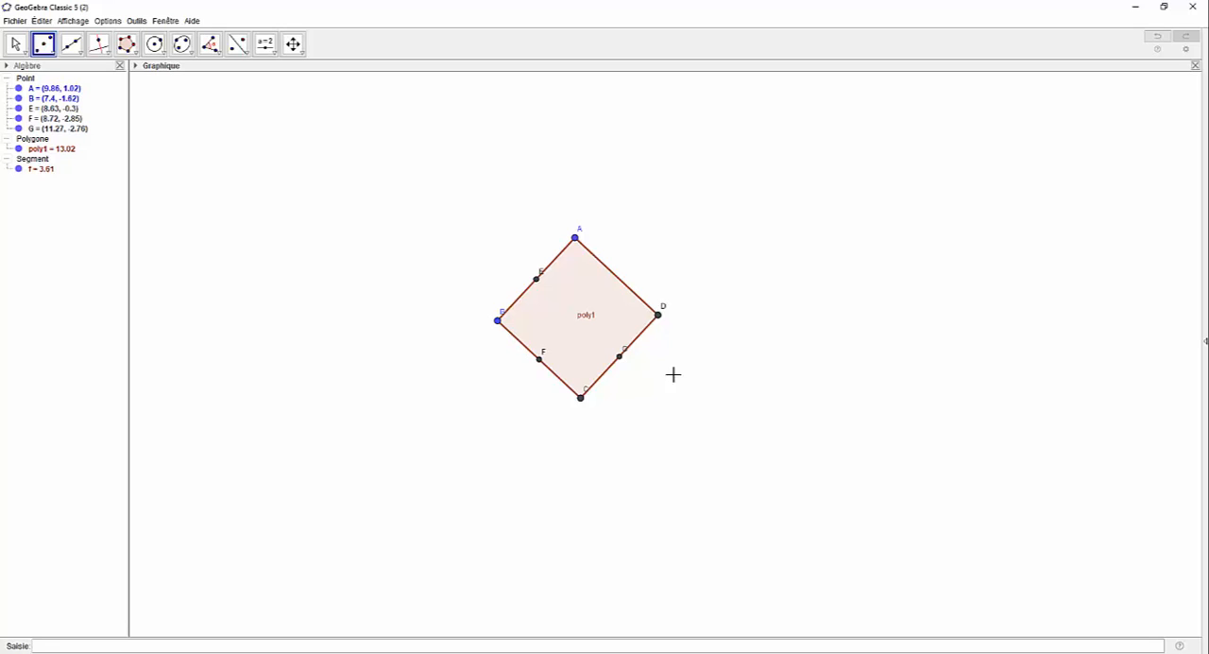
left_click(615, 276)
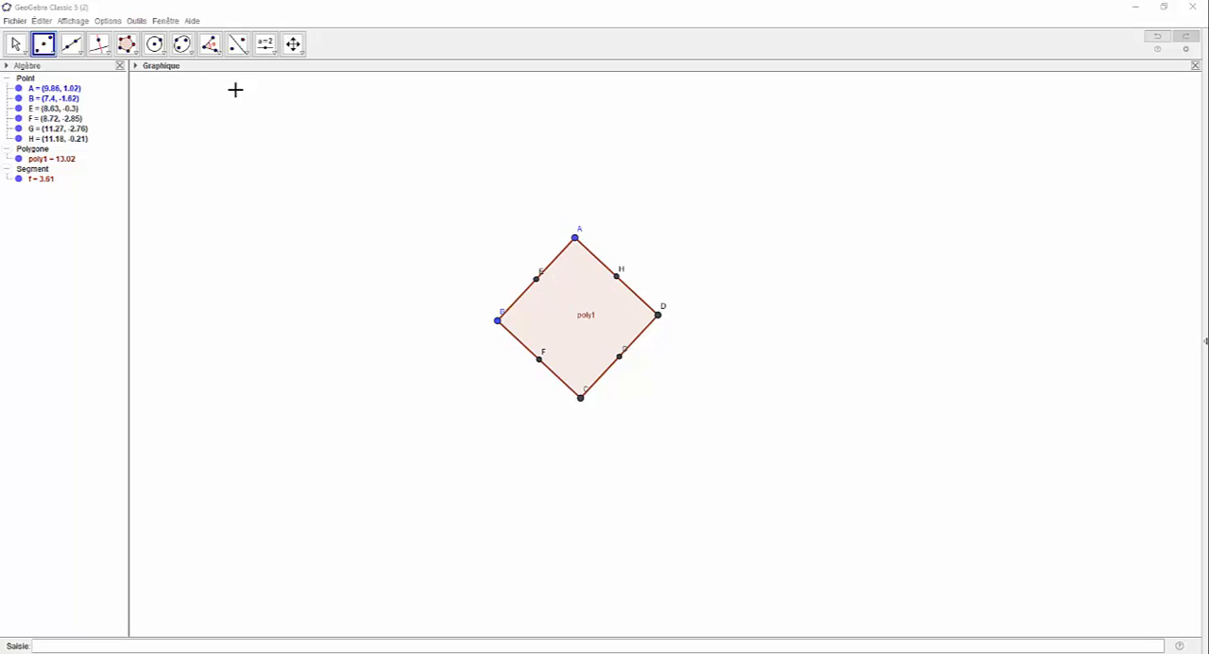
Step: Draw four circles centred on the square's vertices A, B, C and D, each passing through the midpoint of an adjacent side
left_click(161, 52)
left_click(195, 73)
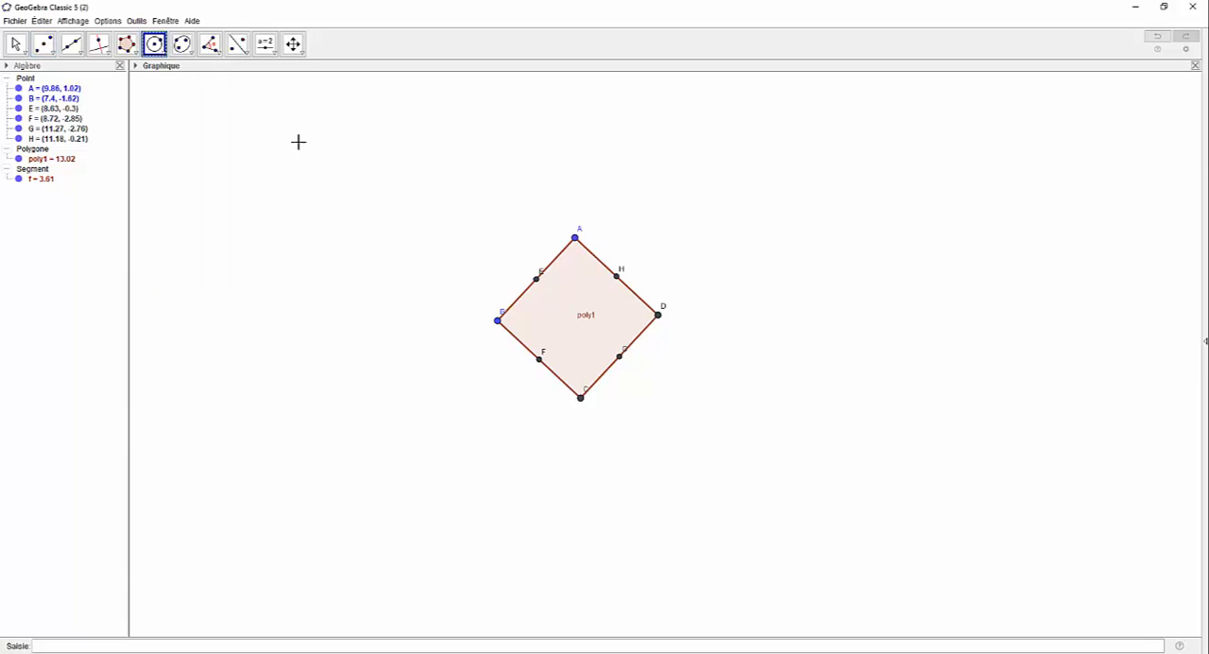
left_click(575, 239)
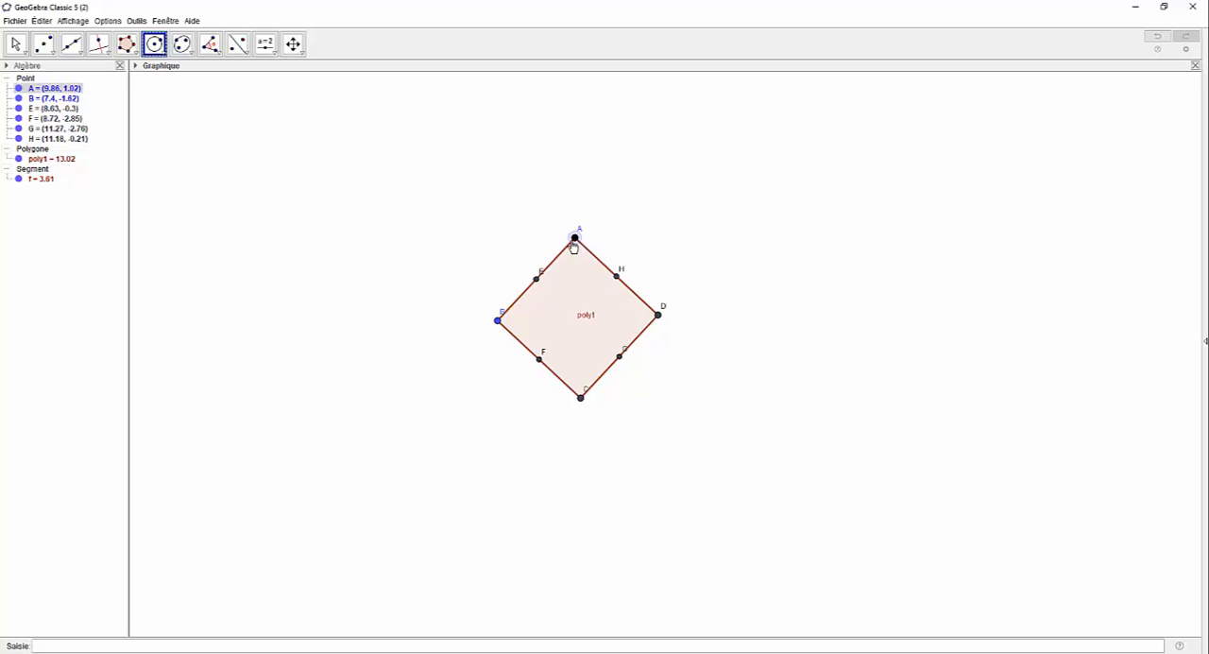
left_click(537, 282)
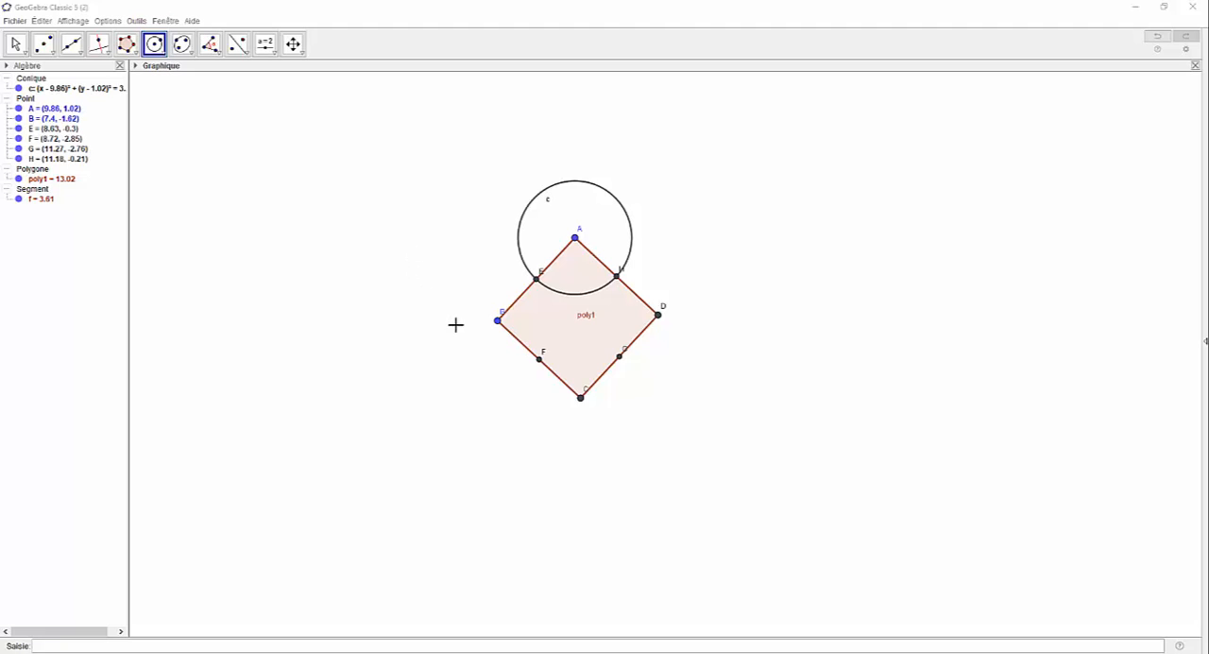
left_click(499, 322)
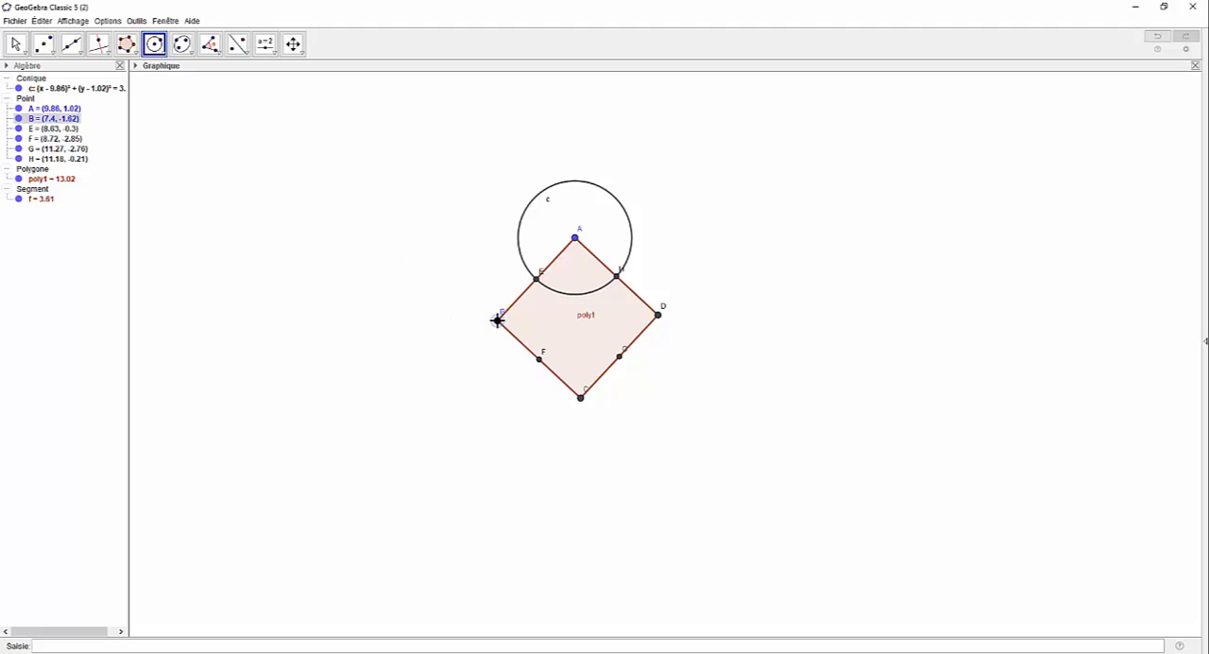
left_click(536, 281)
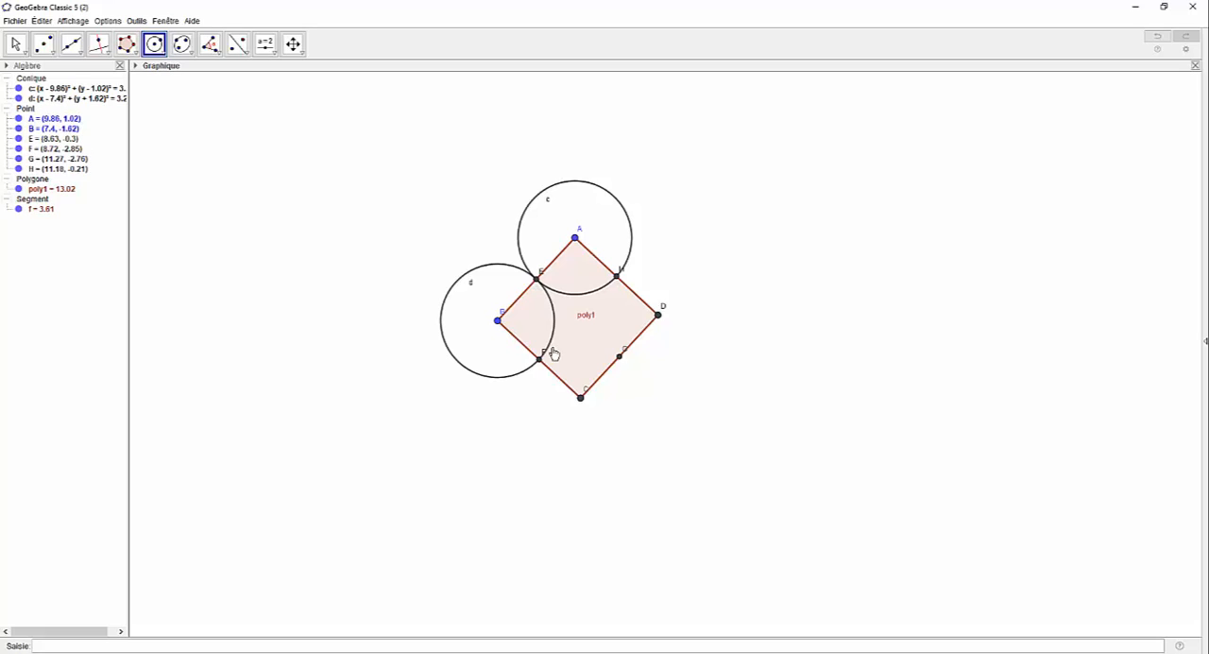
left_click(581, 398)
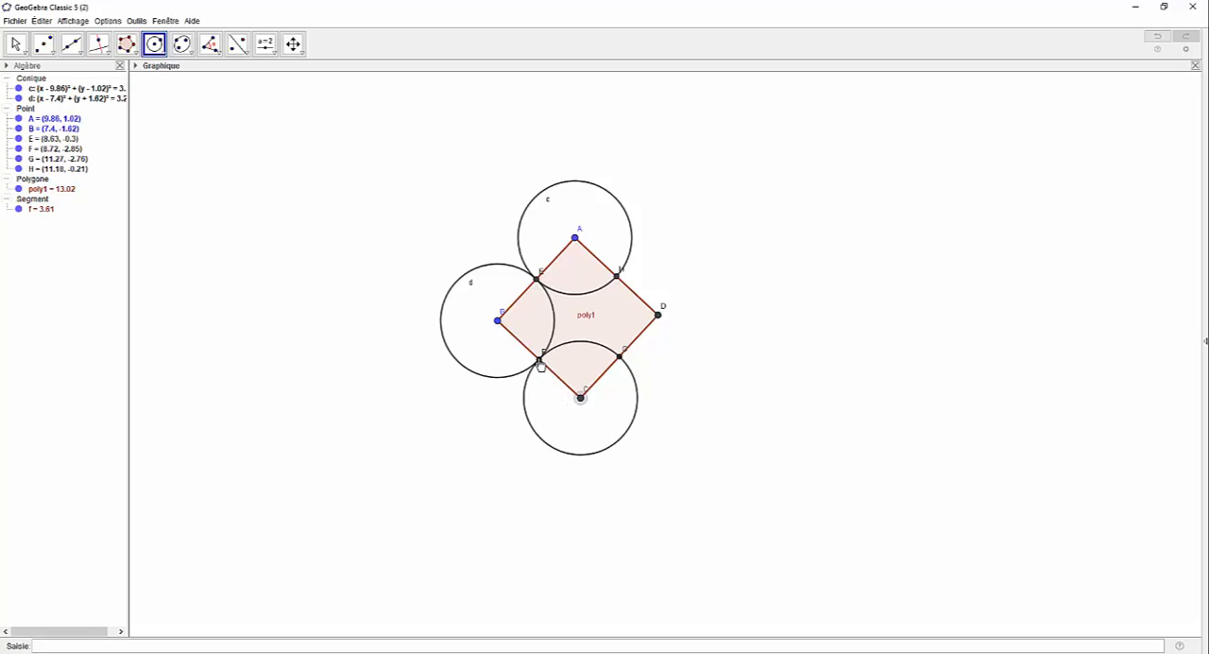
left_click(541, 363)
left_click(659, 315)
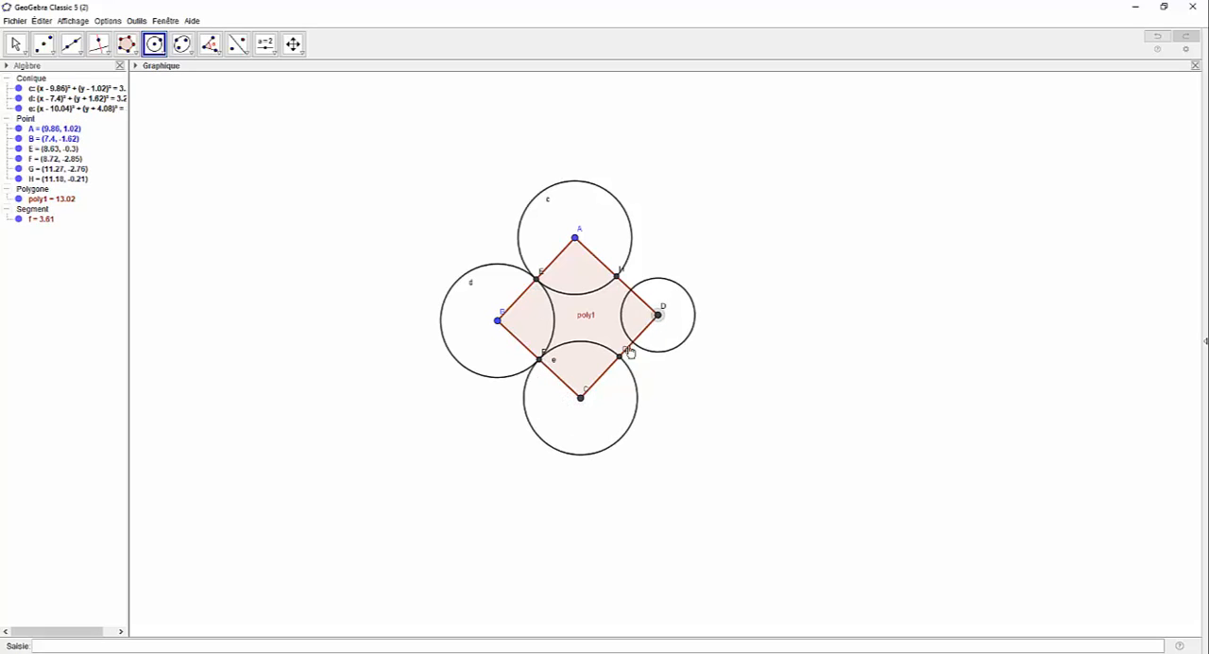
left_click(620, 357)
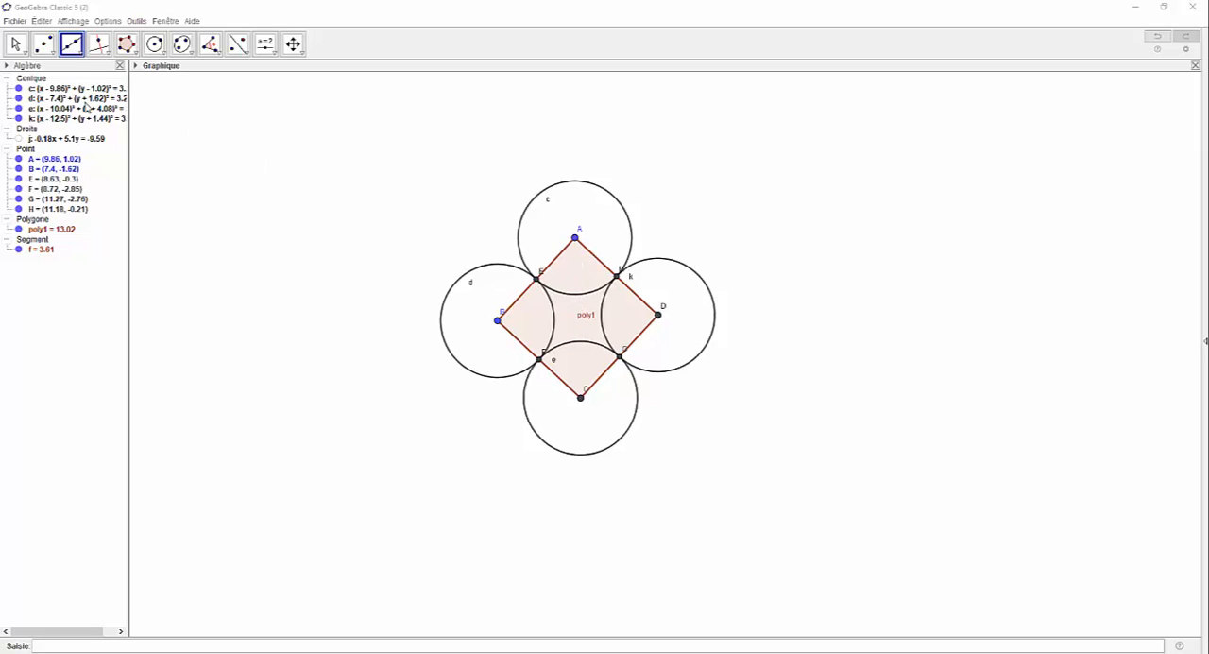
Step: Construct the square's centre as the midpoint between opposite vertices A and C
left_click(51, 55)
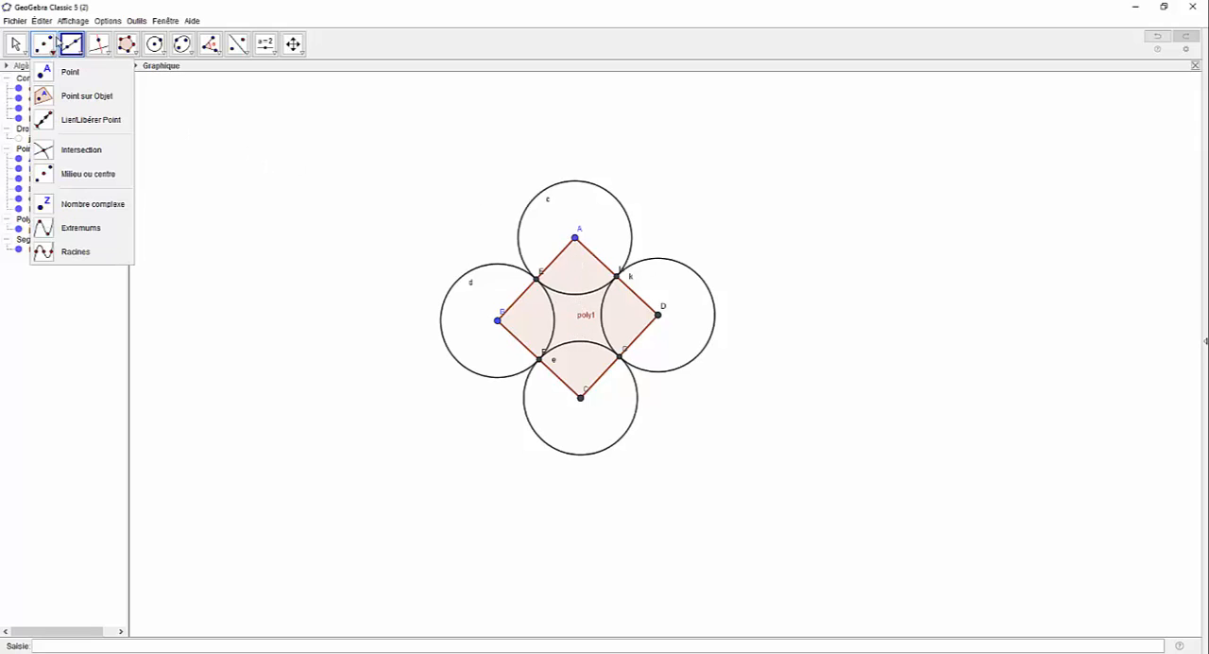
left_click(71, 174)
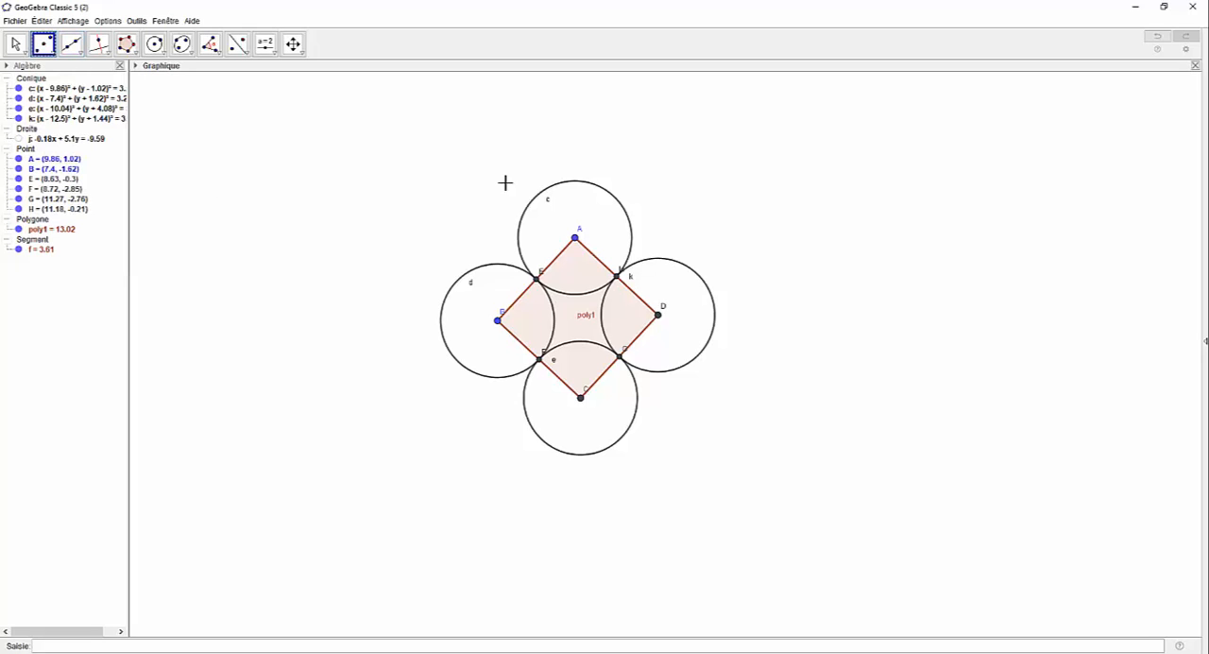
left_click(575, 240)
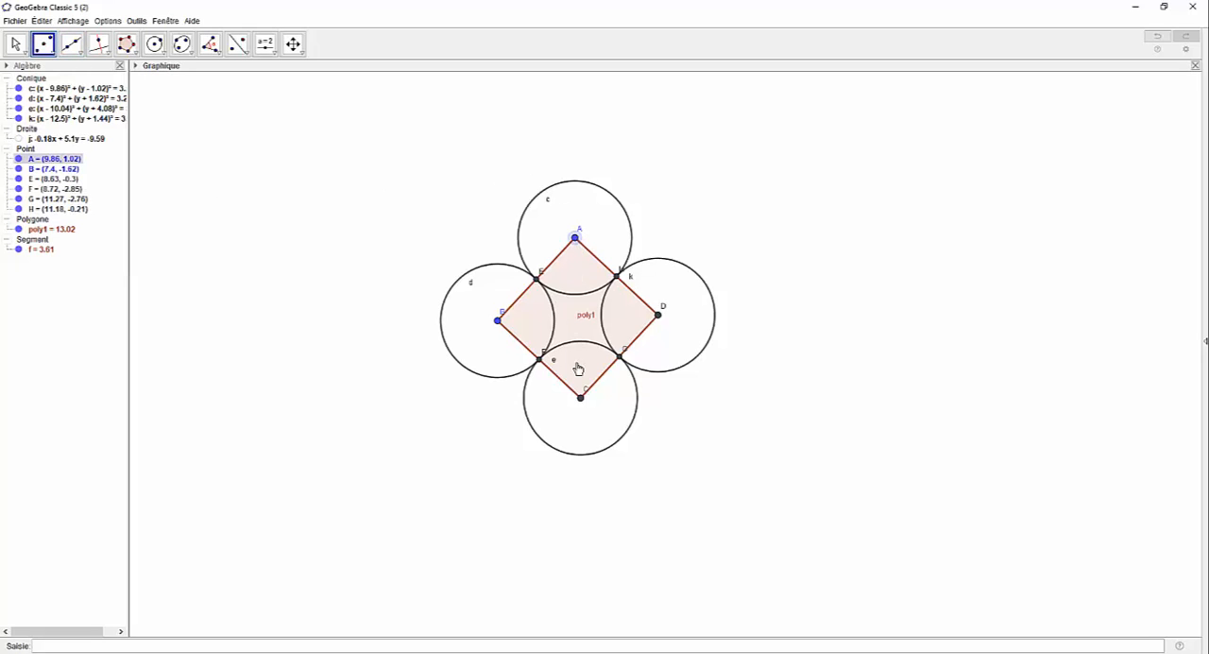
left_click(581, 398)
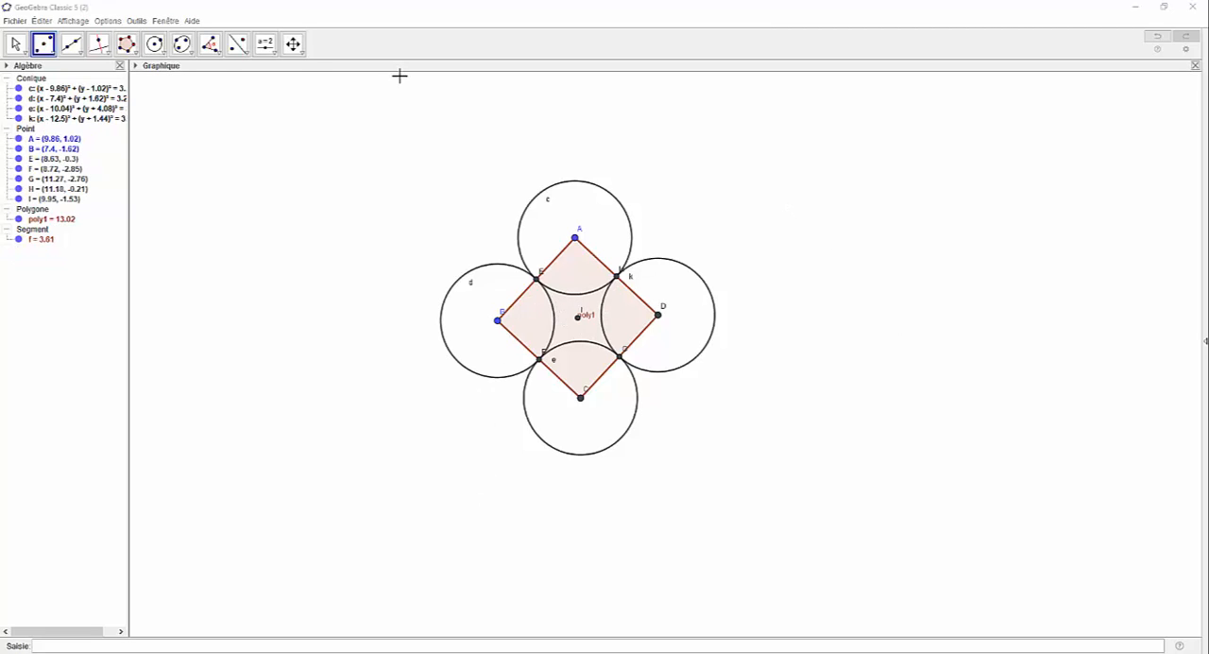
Step: Draw a straight line through the opposite vertices B and D of the square
left_click(82, 55)
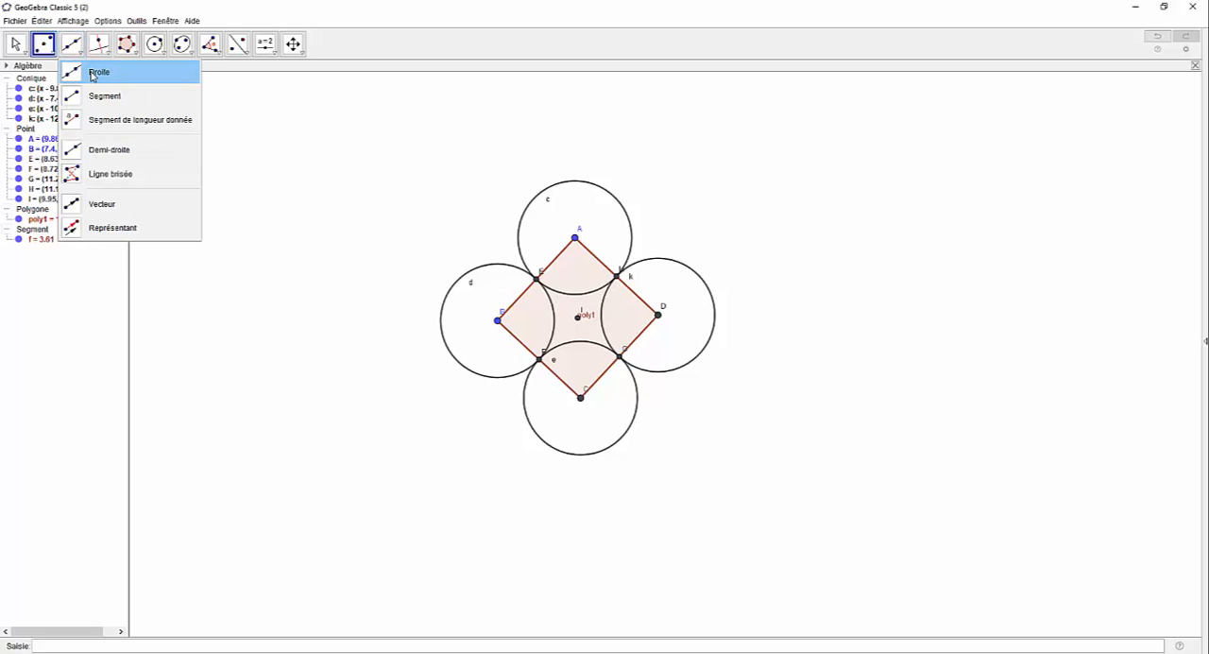
left_click(94, 72)
left_click(499, 323)
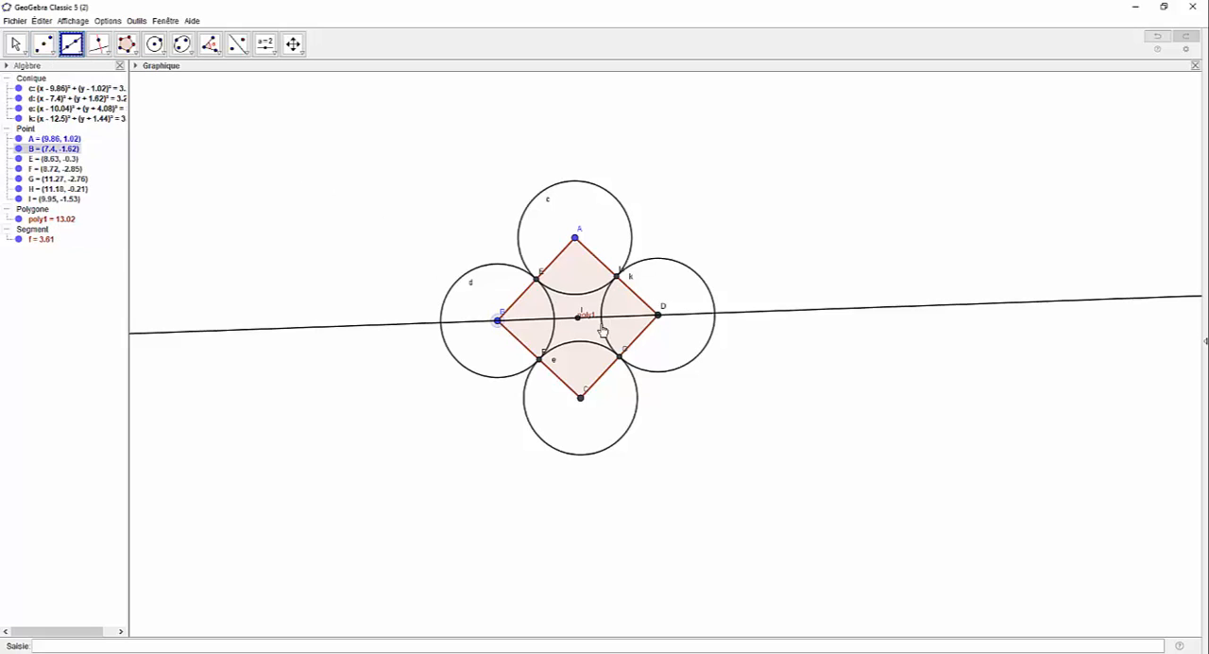
left_click(660, 317)
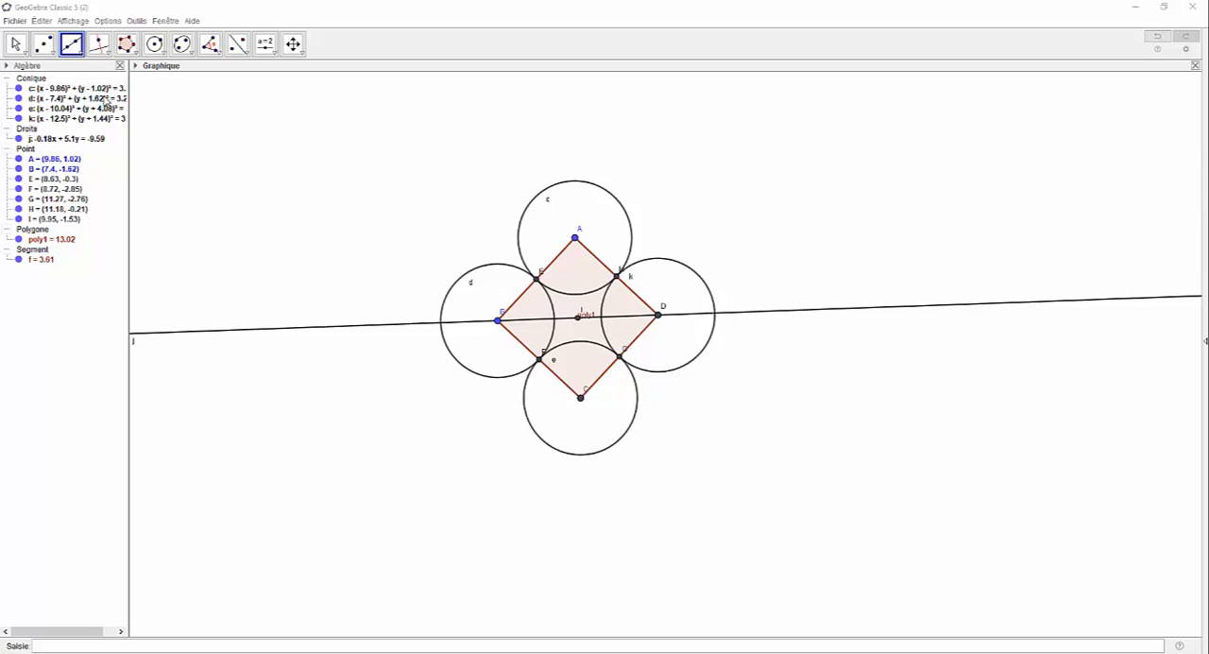
Step: Create the intersection points of the line through B and D with the circle centred on D
left_click(81, 55)
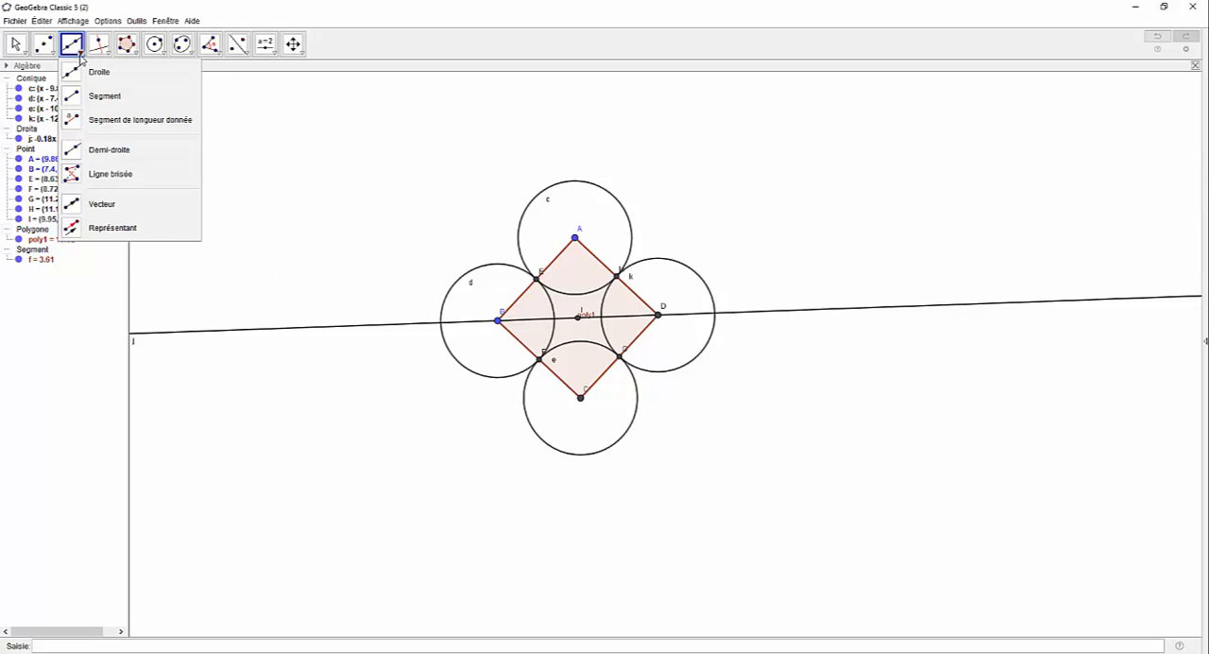
mouse_move(55, 55)
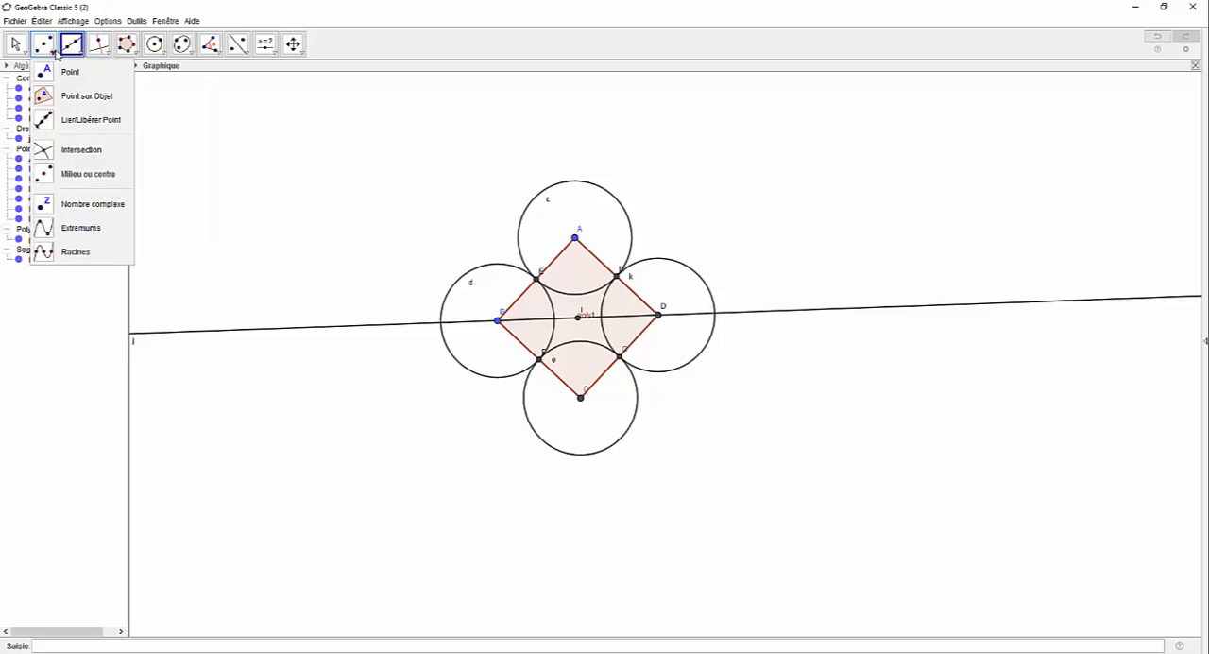
left_click(81, 151)
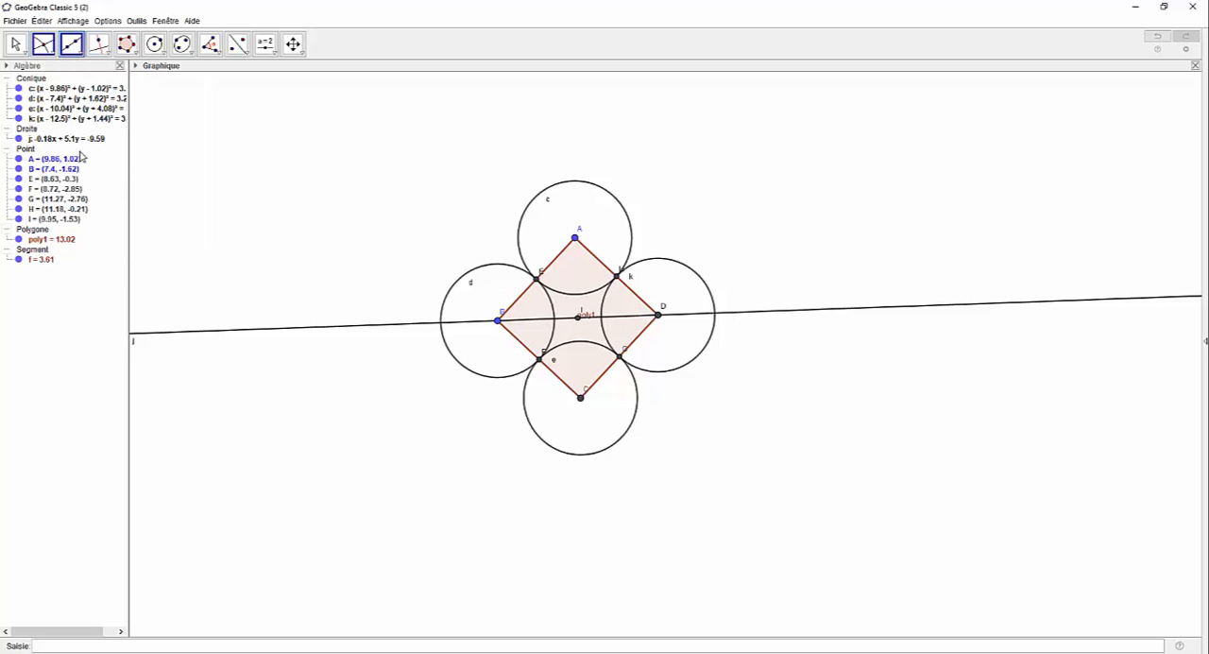
left_click(320, 333)
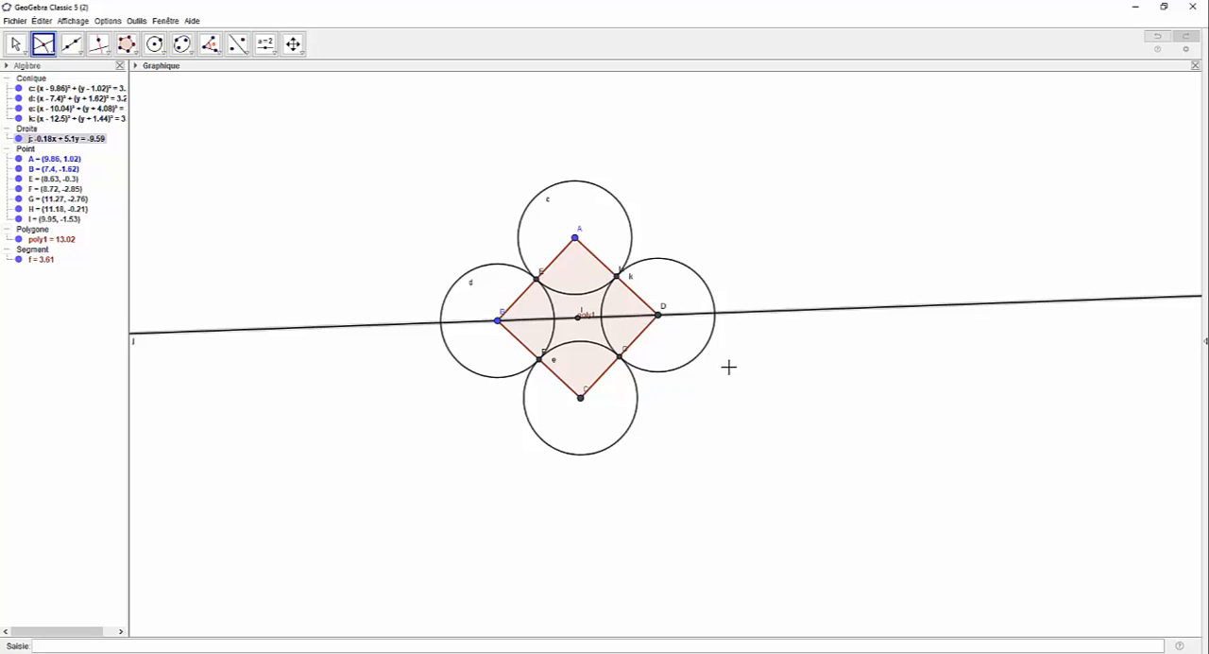
left_click(713, 340)
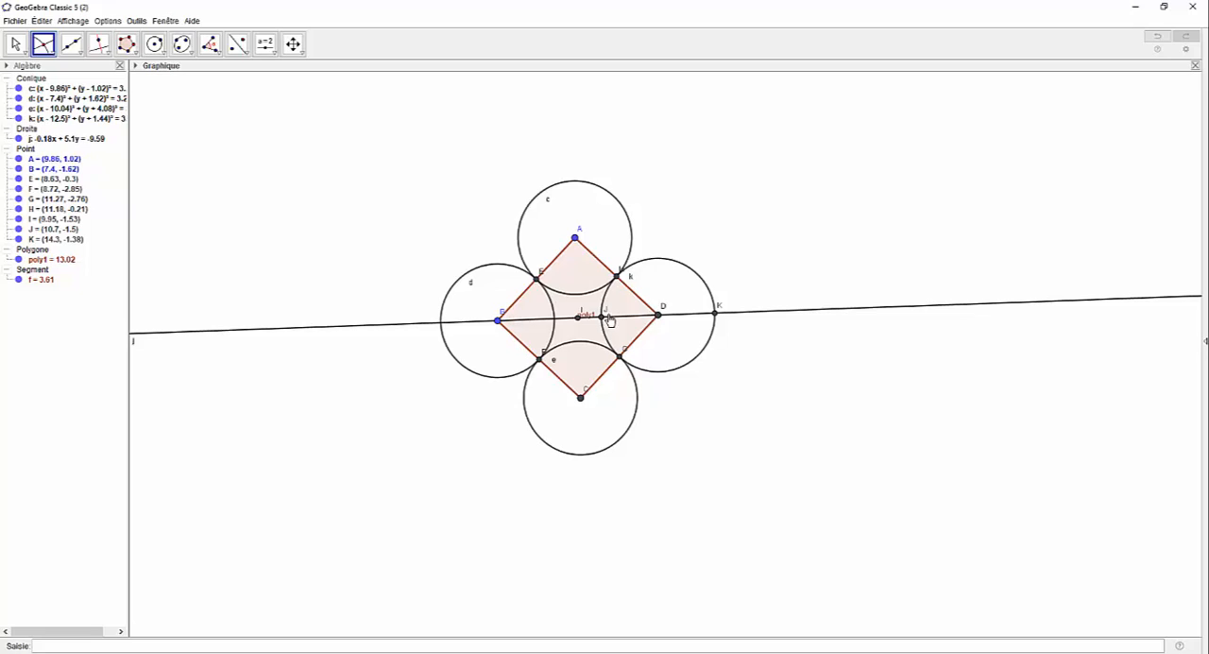
key("Escape")
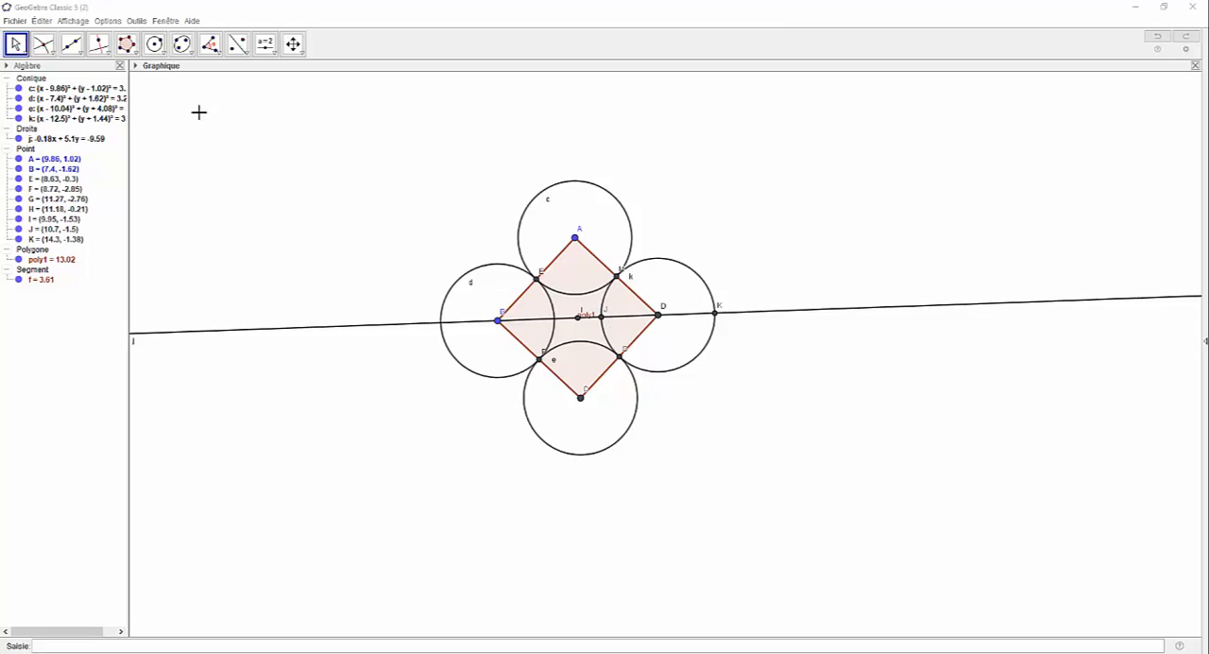
Step: Draw two circles centred on the square's centre I, one passing through point J and one through point K
left_click(154, 43)
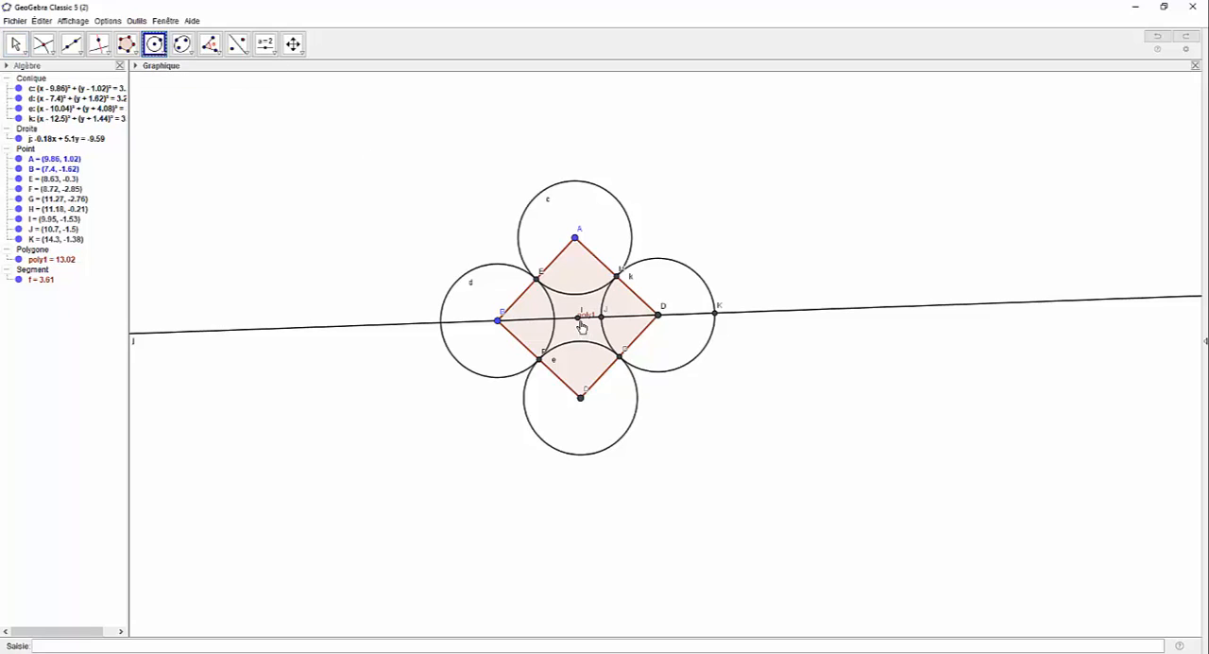
left_click(578, 318)
left_click(601, 319)
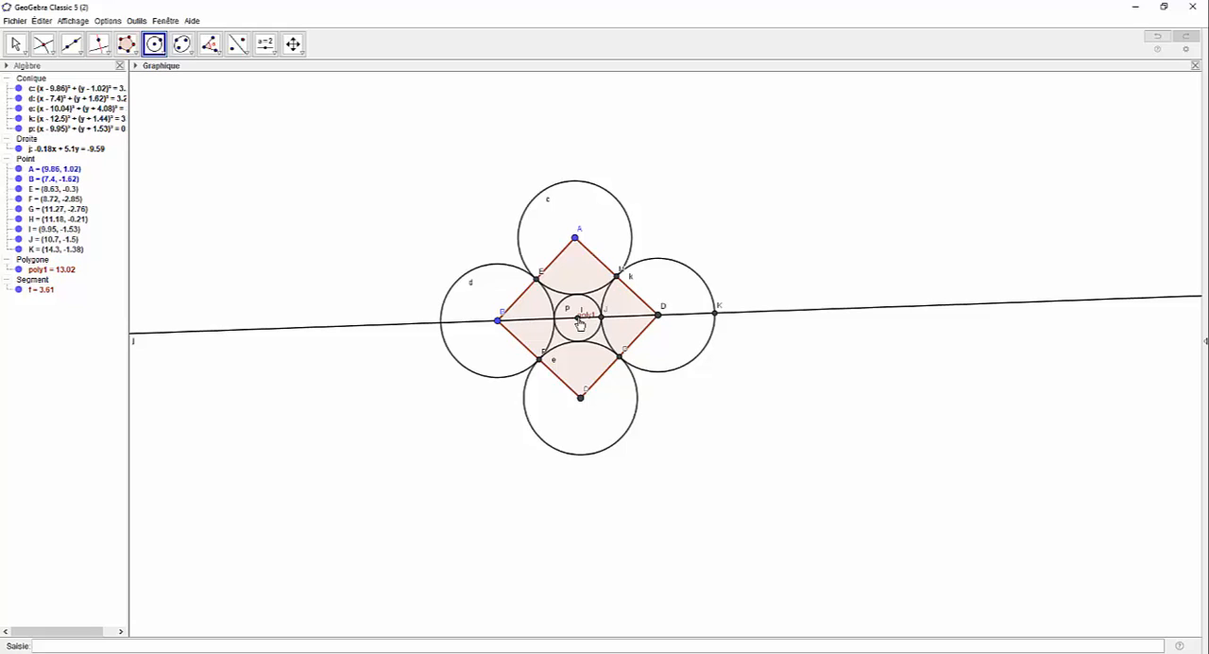
left_click(579, 321)
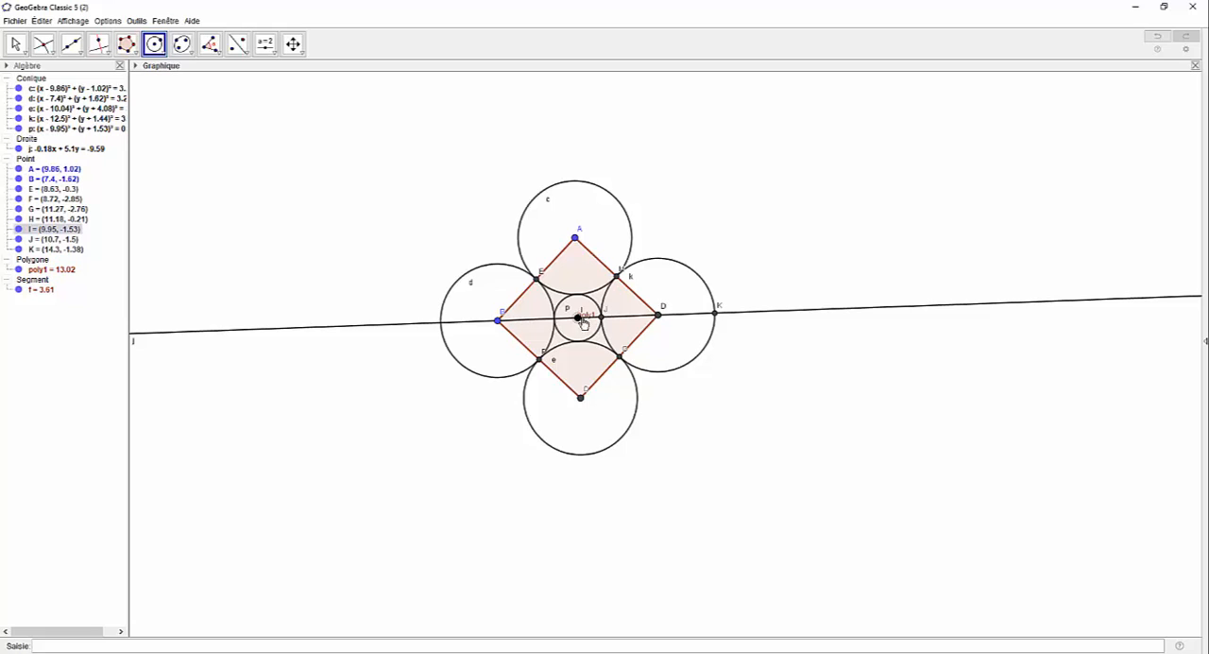
left_click(715, 314)
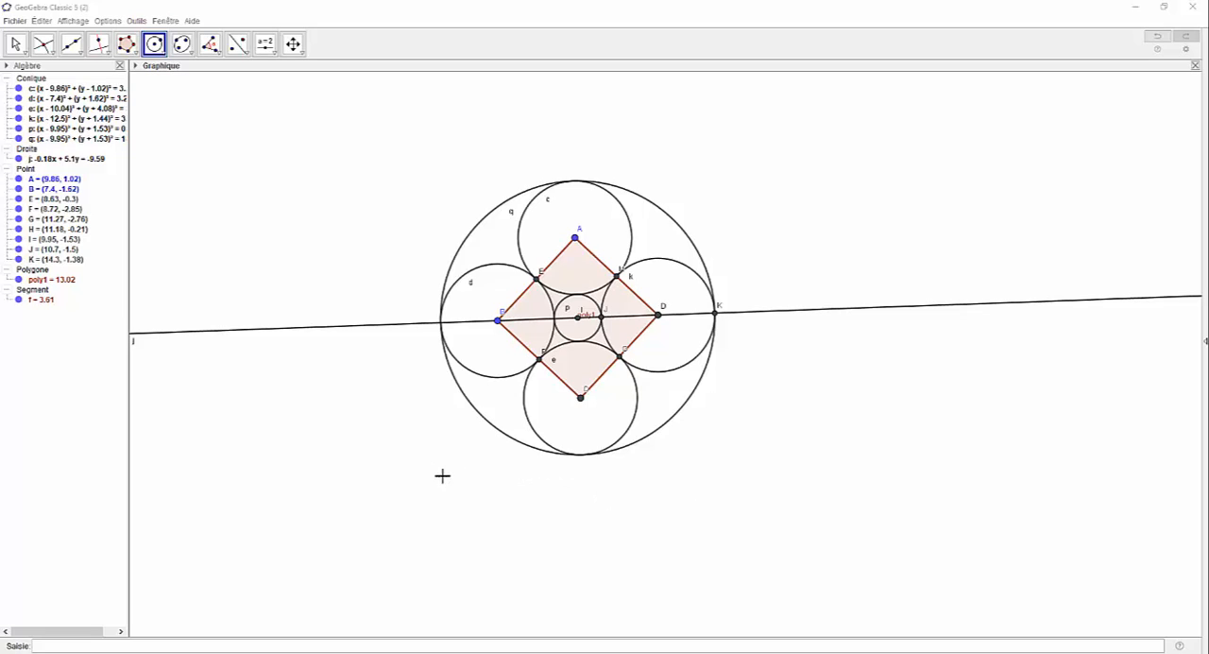
Step: Hide points A, B, E, F, G, H, I, J and K
left_click(18, 178)
left_click(18, 189)
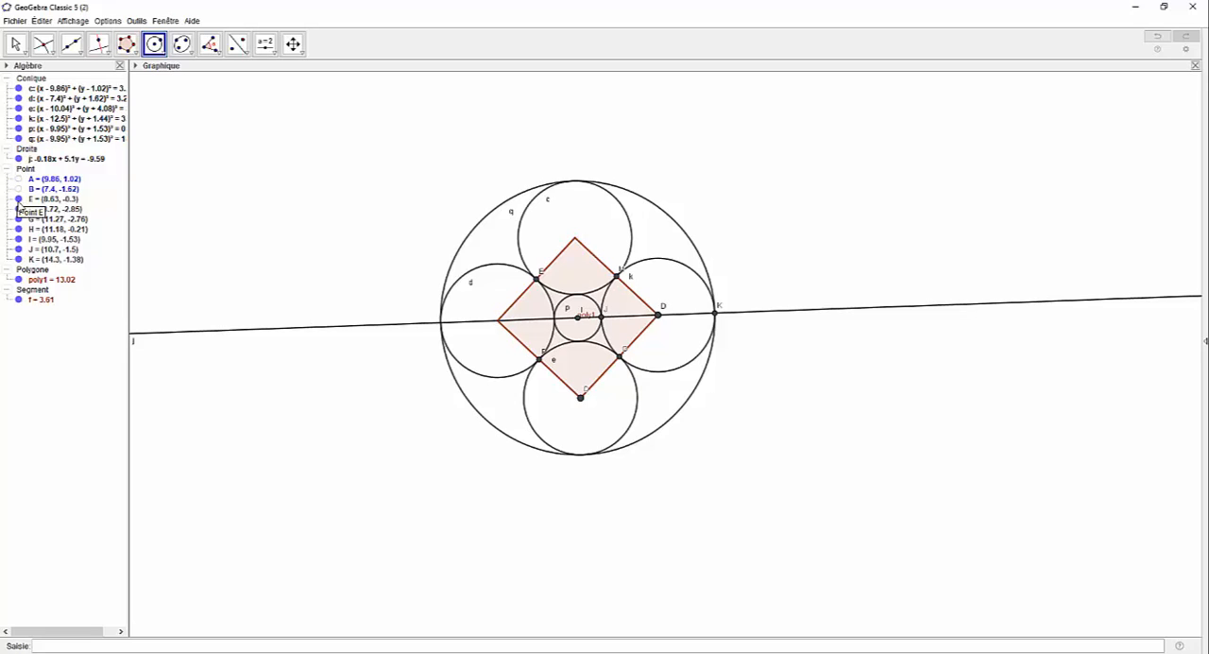
left_click(18, 198)
left_click(18, 209)
left_click(18, 218)
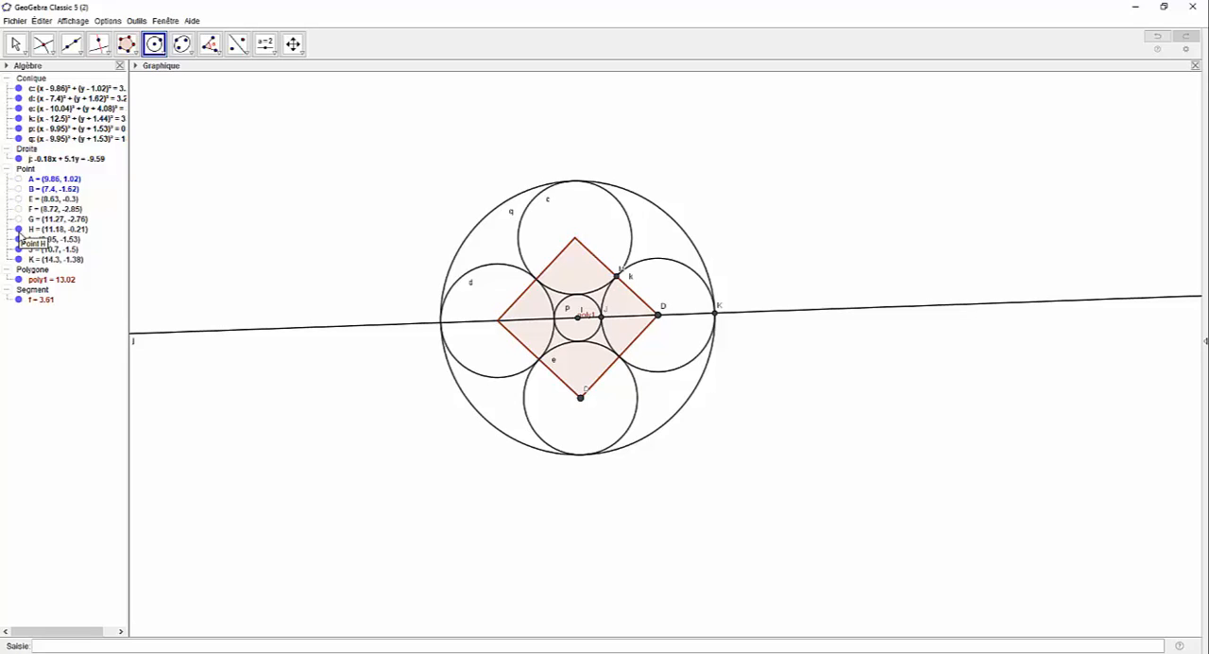
left_click(17, 228)
left_click(18, 239)
left_click(18, 249)
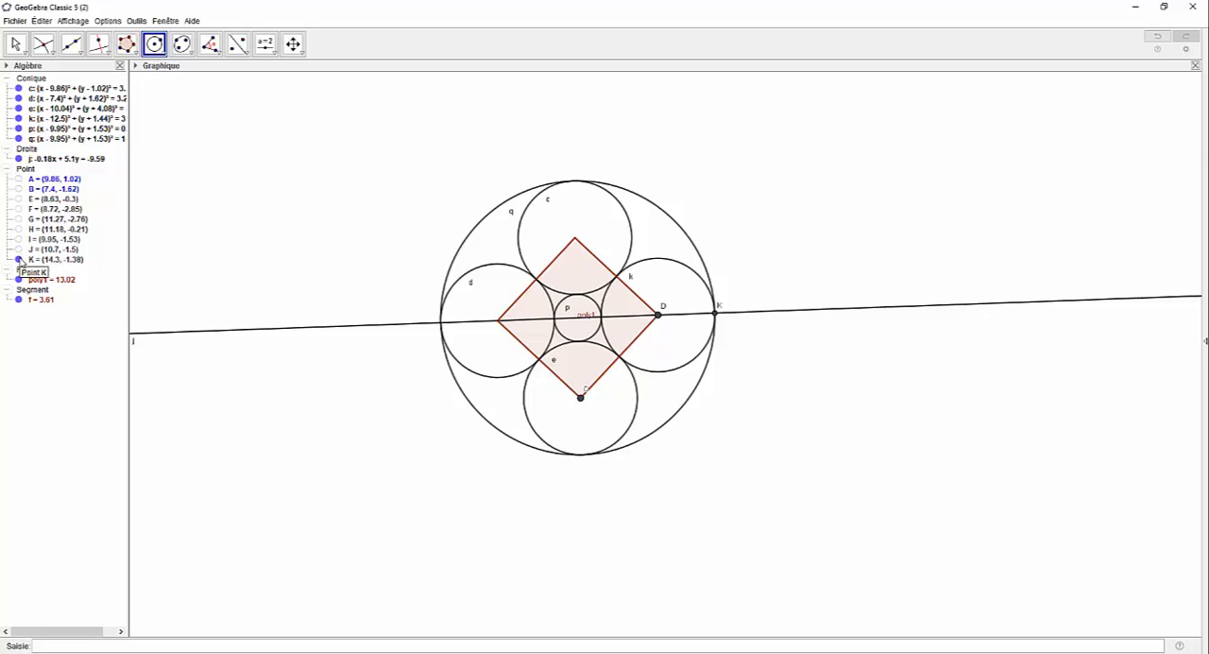
left_click(17, 259)
Step: Hide the remaining vertices C and D, together with the square and the line through B and D
right_click(582, 403)
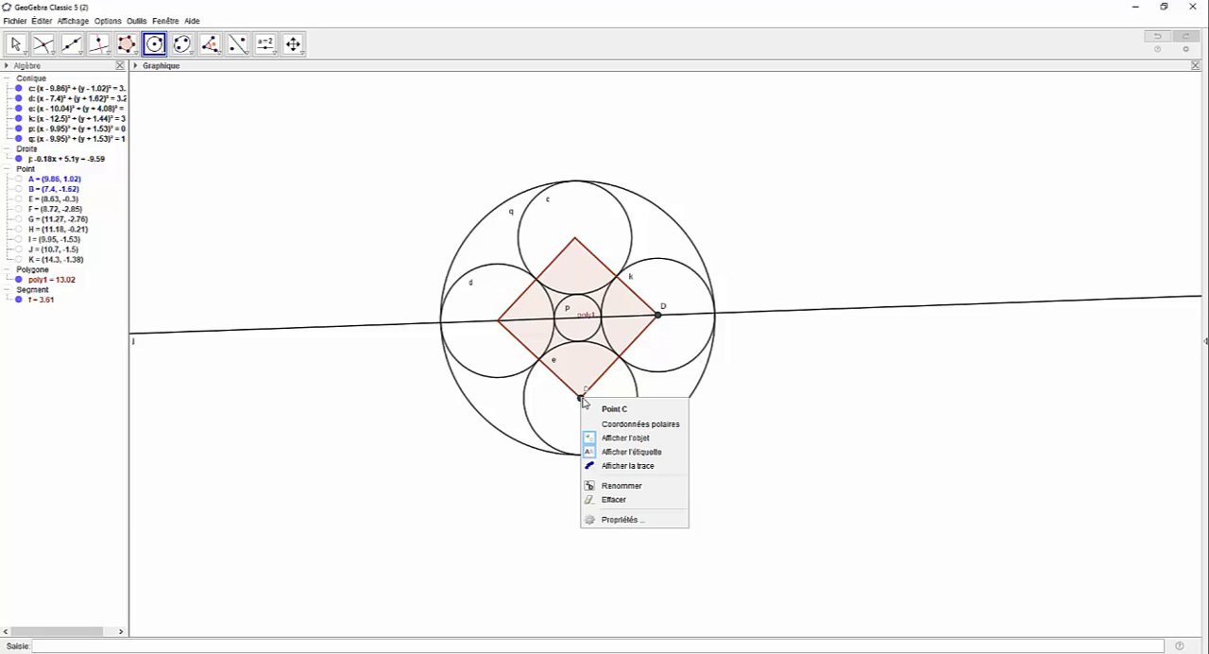
left_click(639, 438)
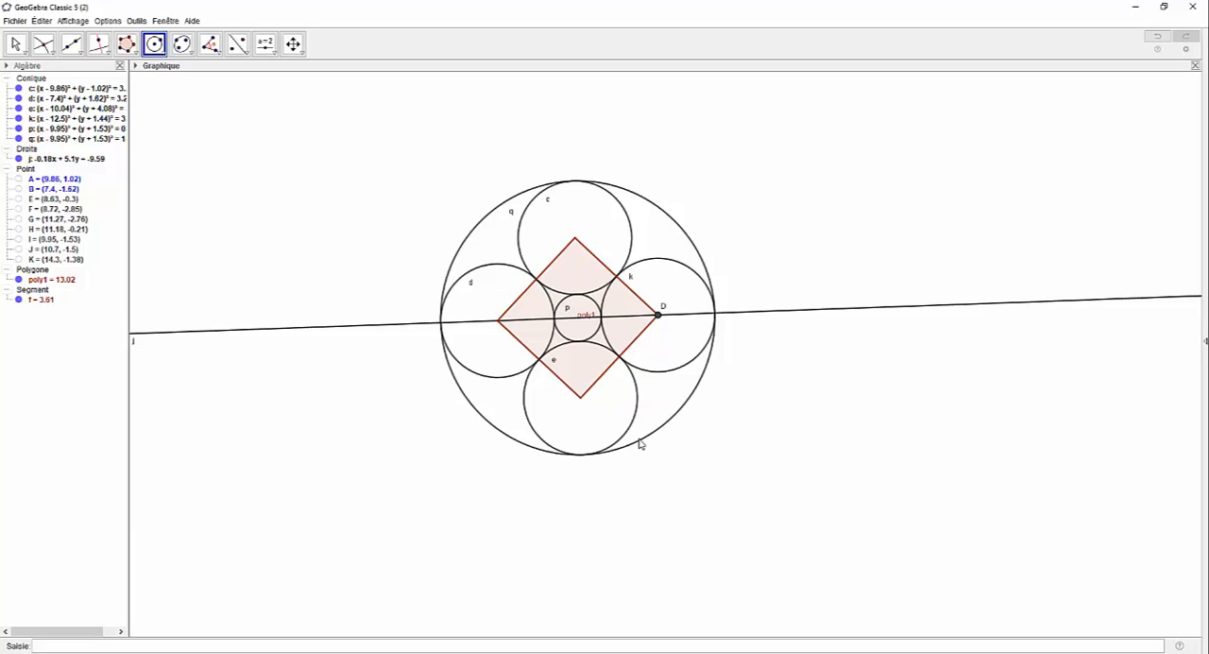
right_click(659, 319)
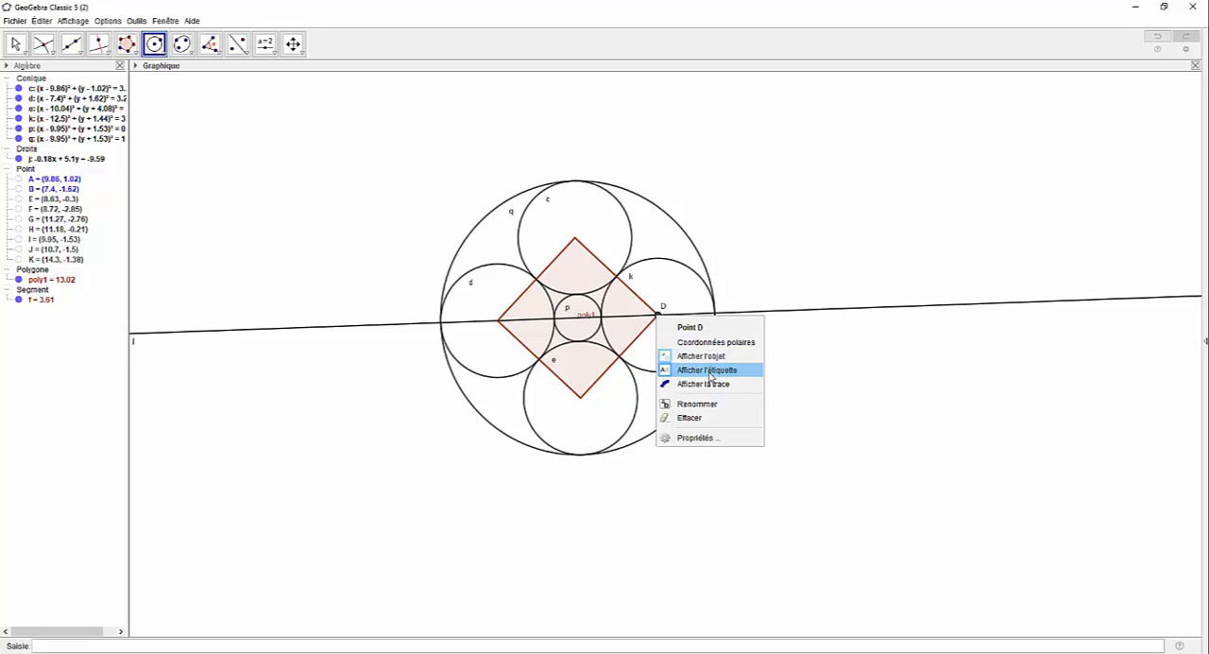
left_click(710, 362)
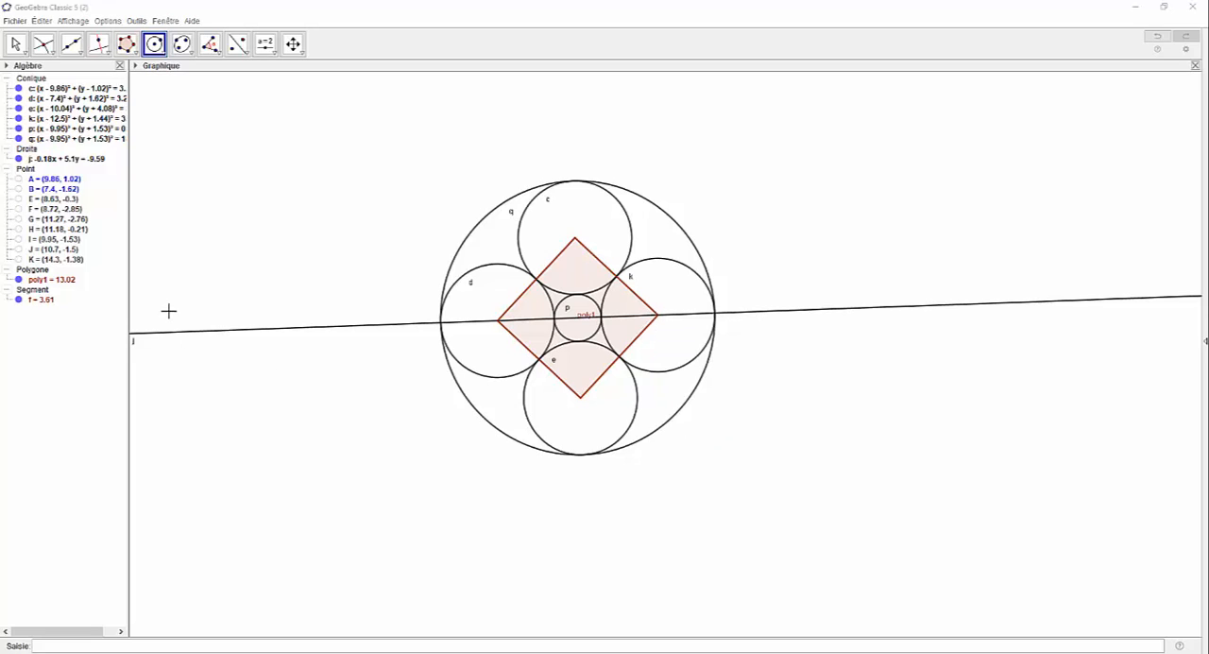
left_click(17, 279)
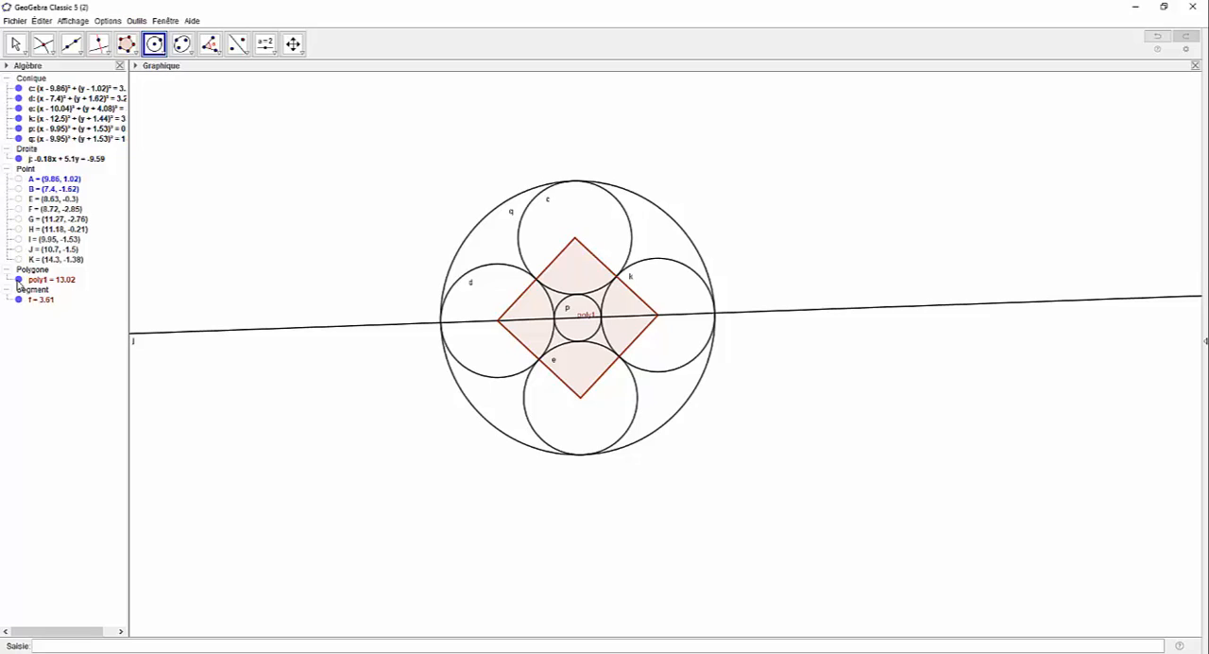
left_click(18, 159)
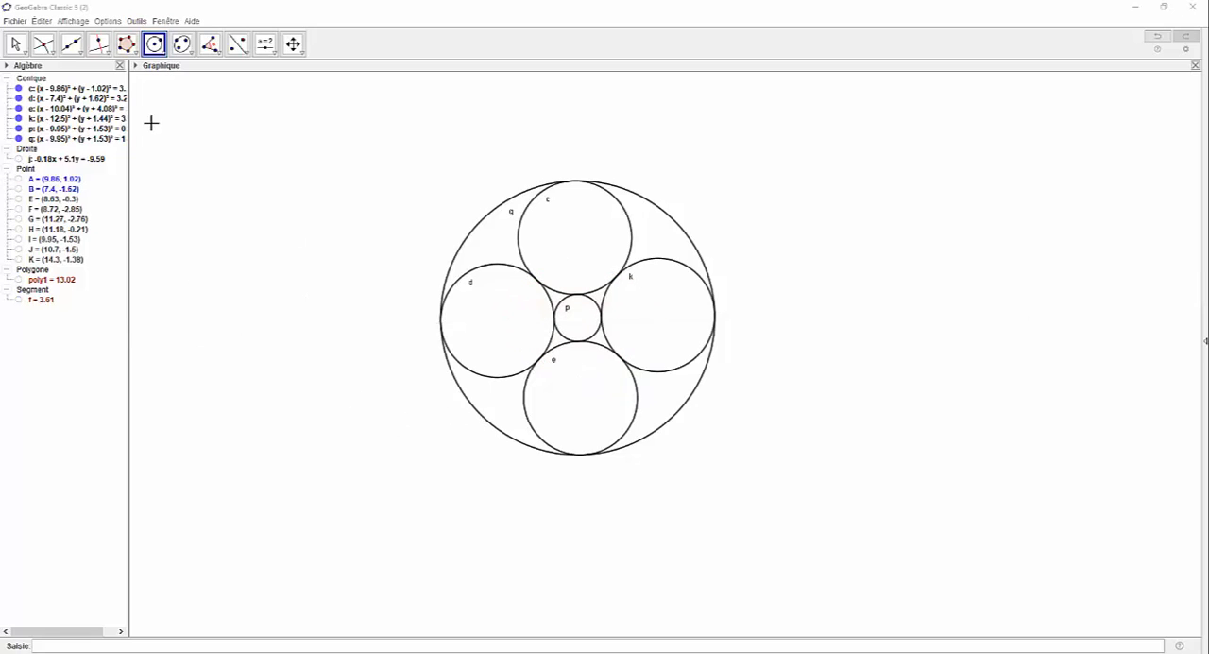
Step: Hide the labels of all six circles c, d, e, k, p and q
right_click(42, 90)
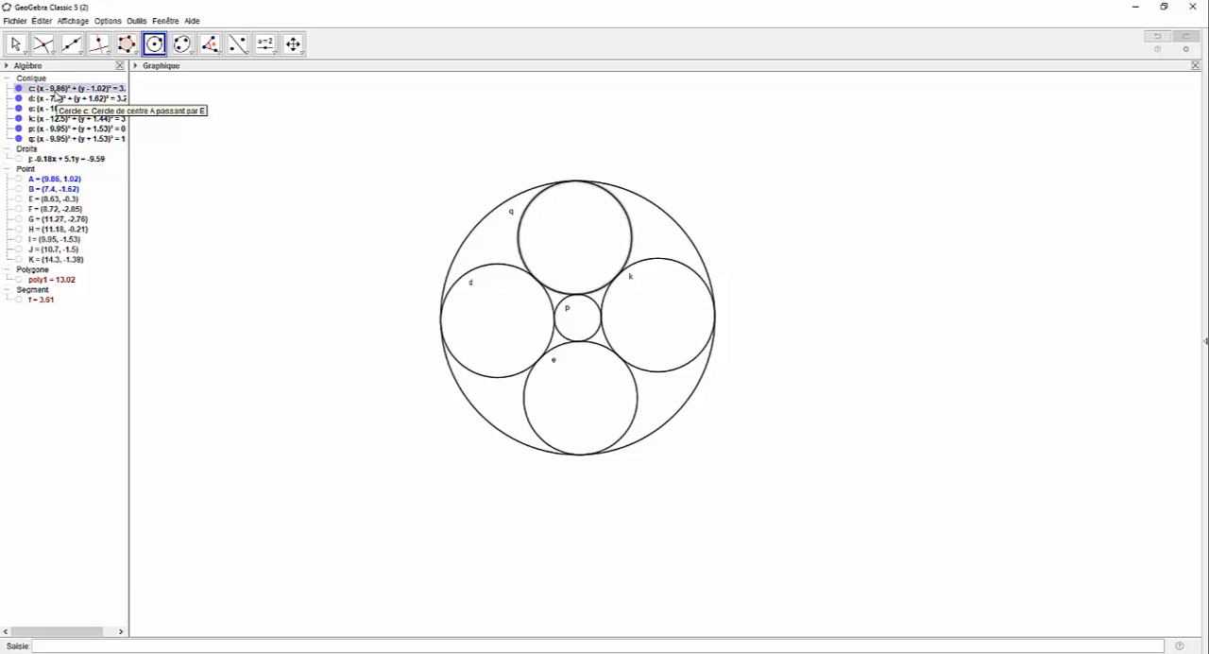
right_click(57, 100)
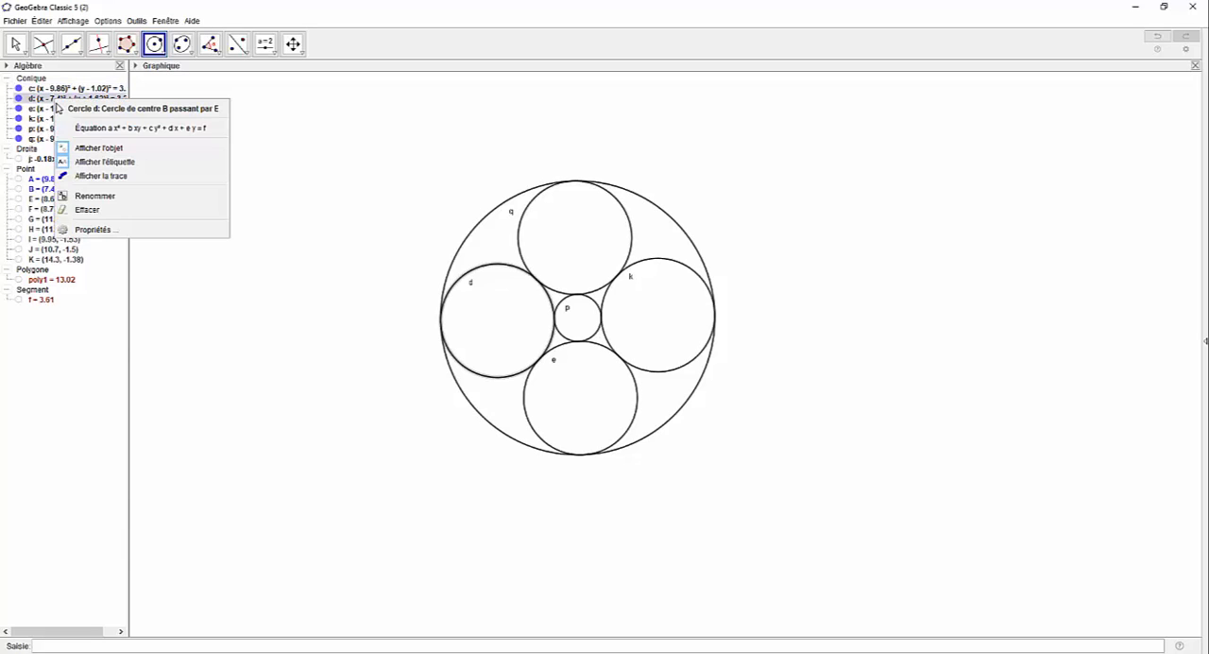
left_click(95, 162)
right_click(70, 107)
left_click(111, 168)
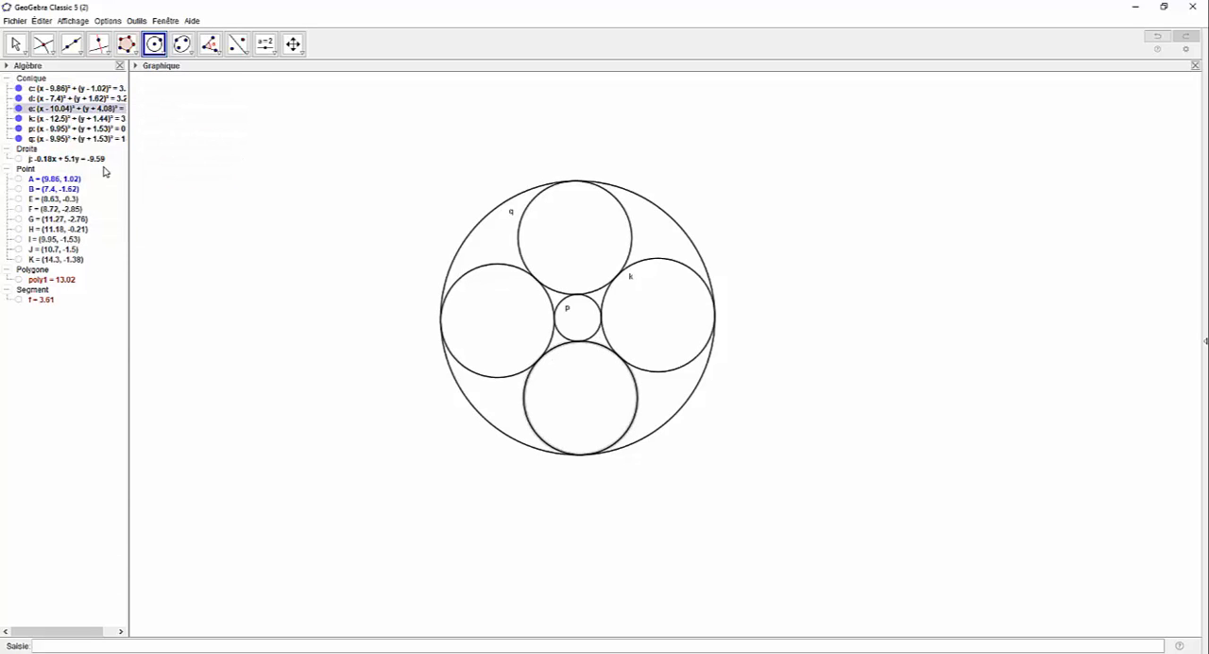
right_click(59, 121)
left_click(95, 185)
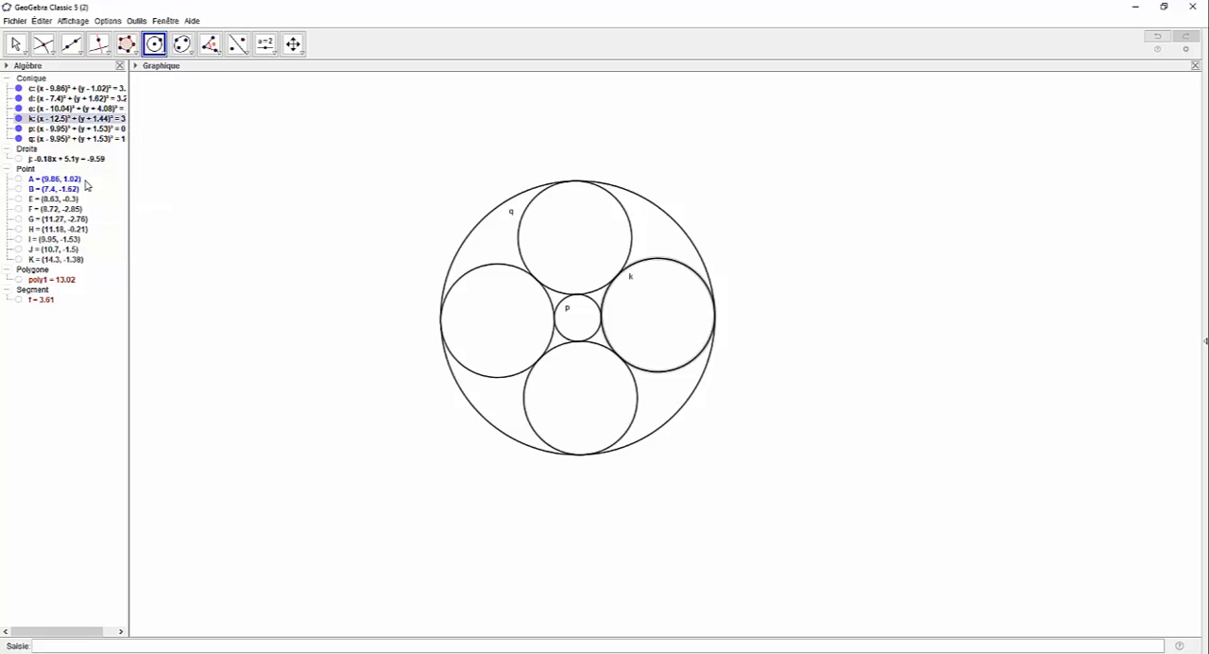
right_click(72, 129)
left_click(97, 193)
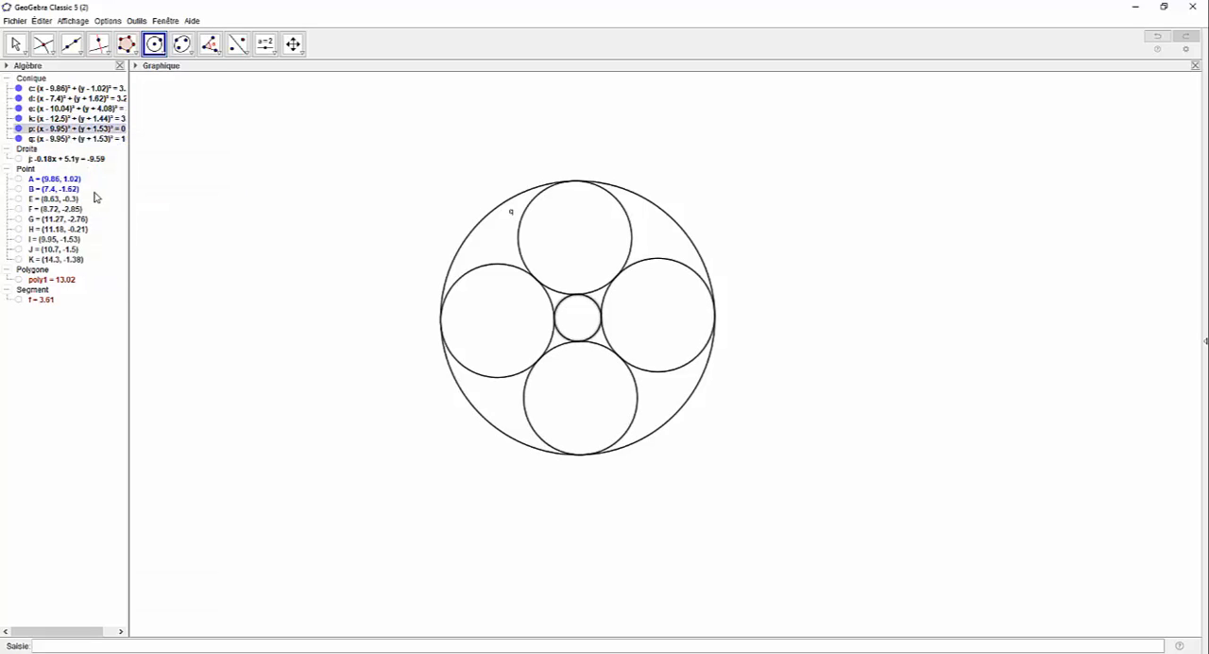
right_click(66, 140)
left_click(97, 205)
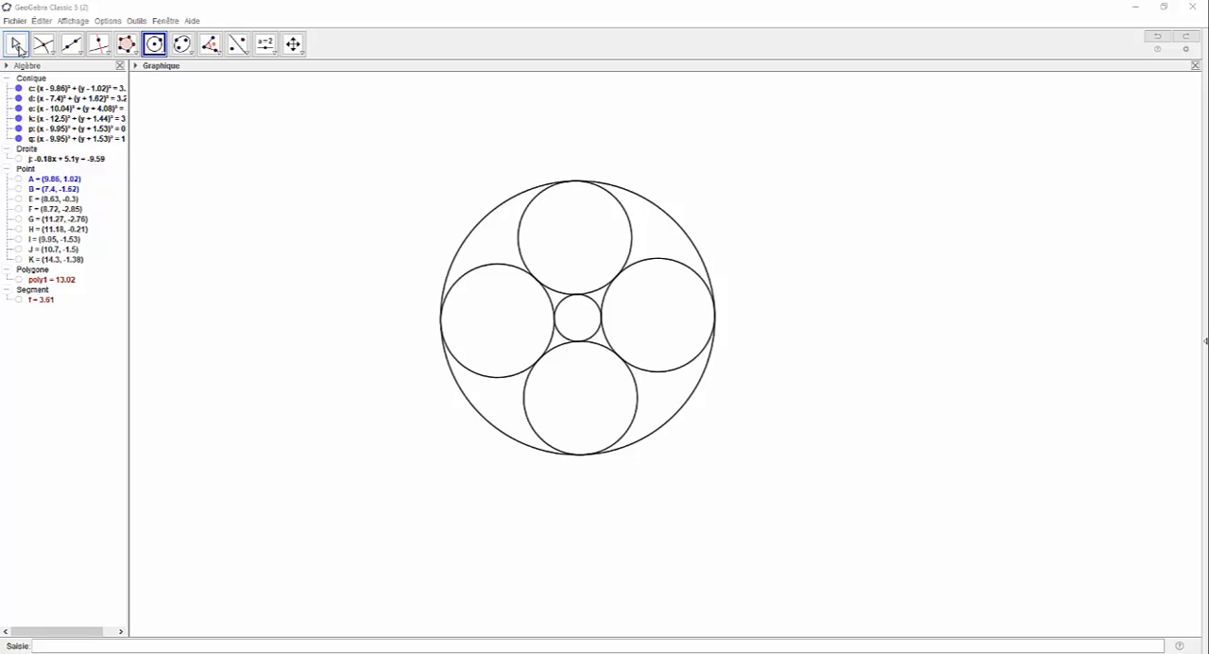
Step: Colour the large outer circle blue (0, 0, 255) with a fill opacity of 50
left_click(17, 45)
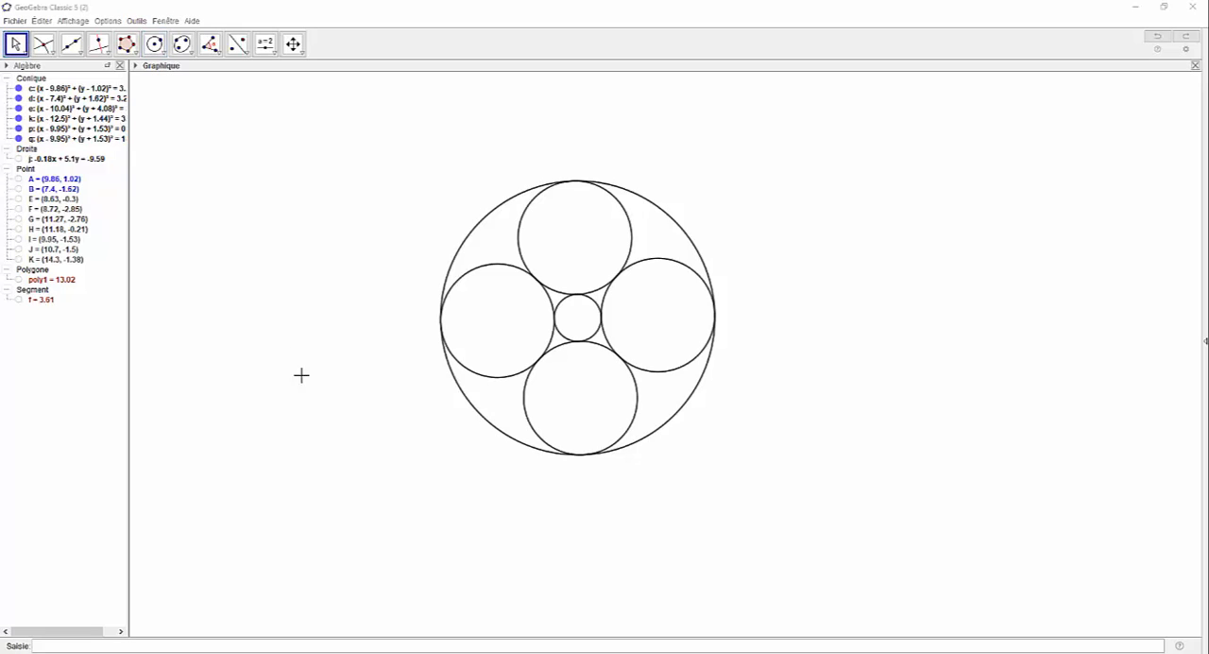
right_click(479, 416)
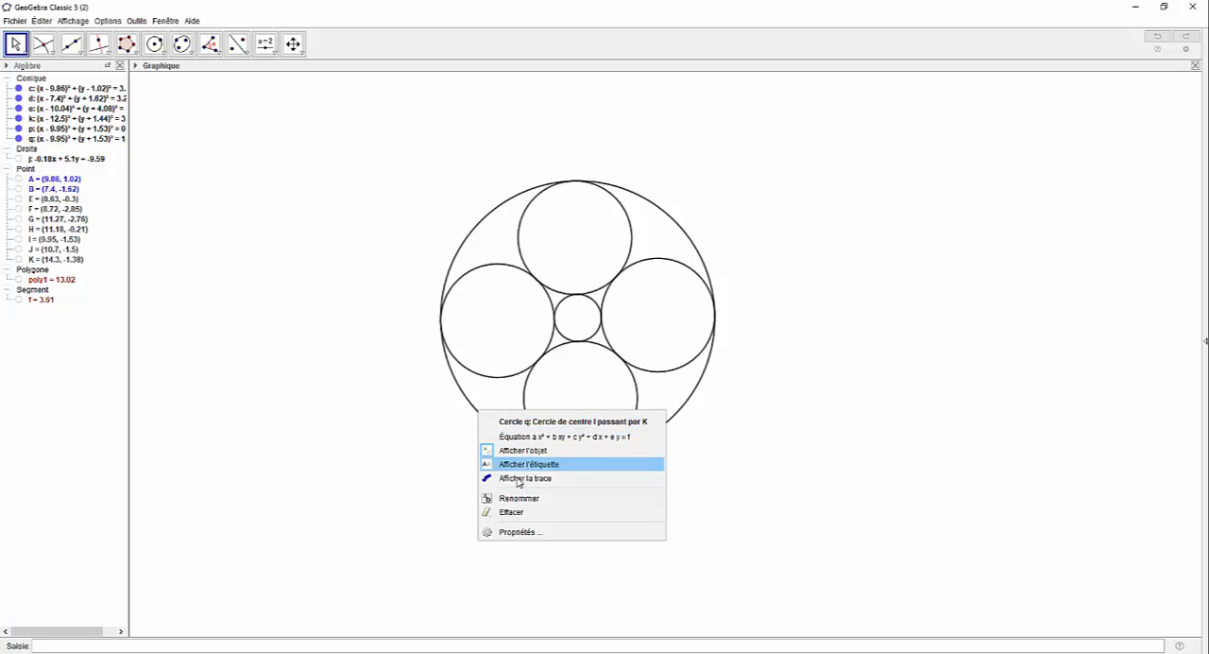
left_click(534, 535)
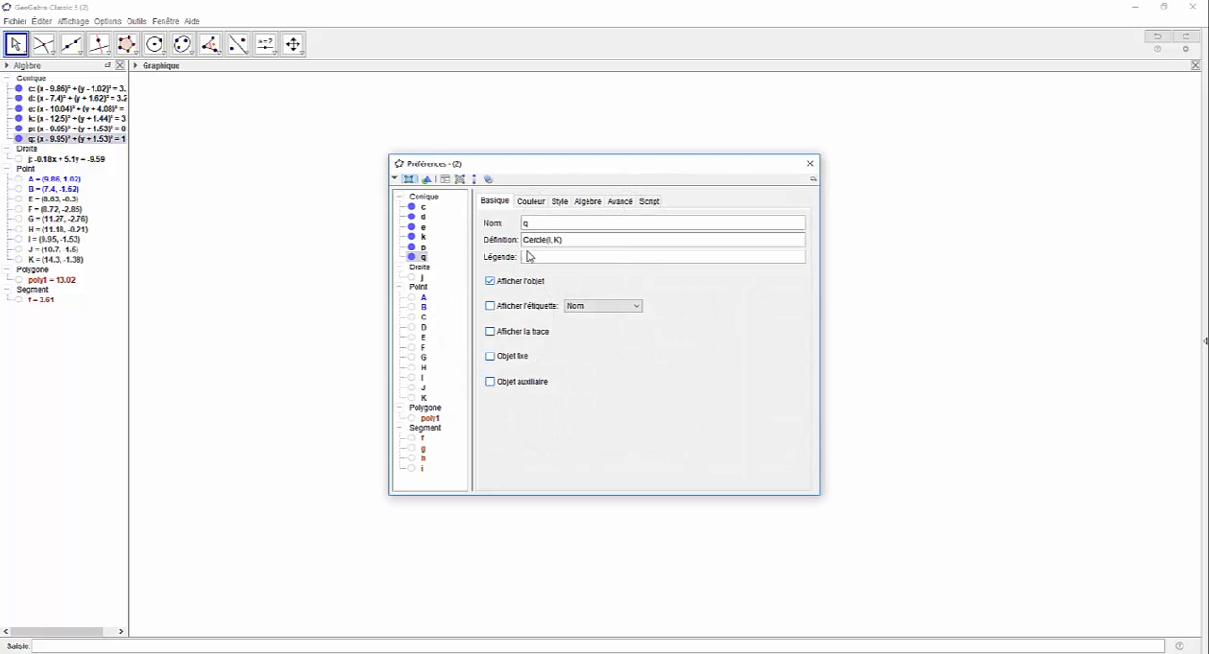
left_click(532, 203)
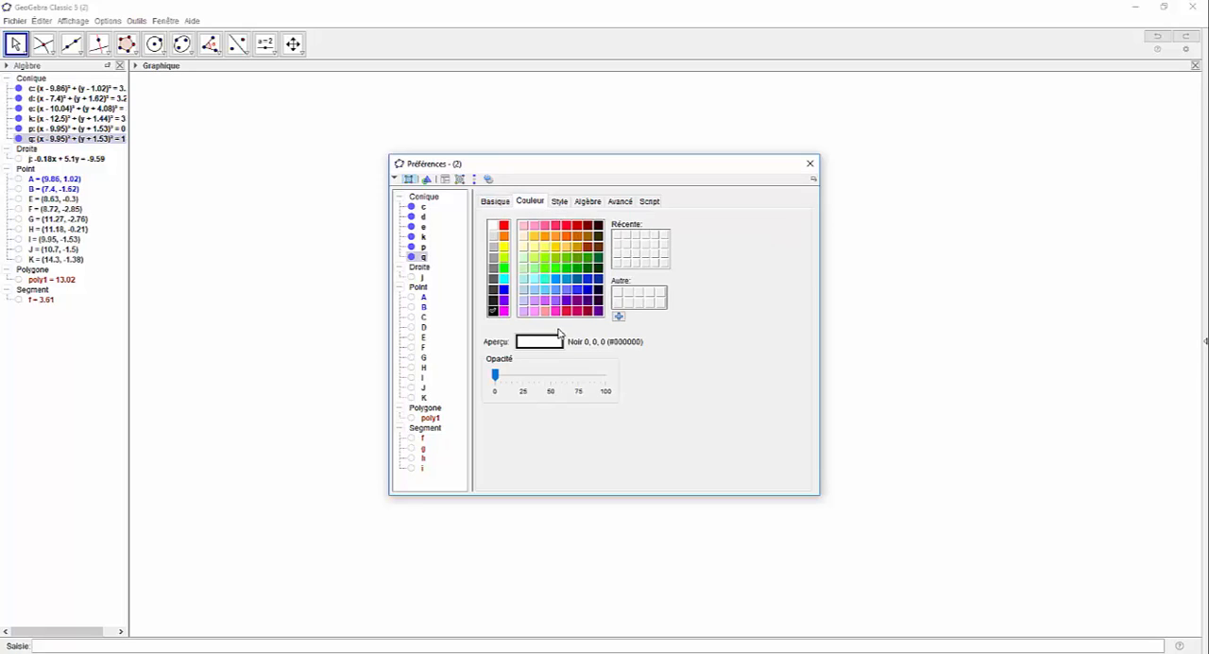
left_click(504, 290)
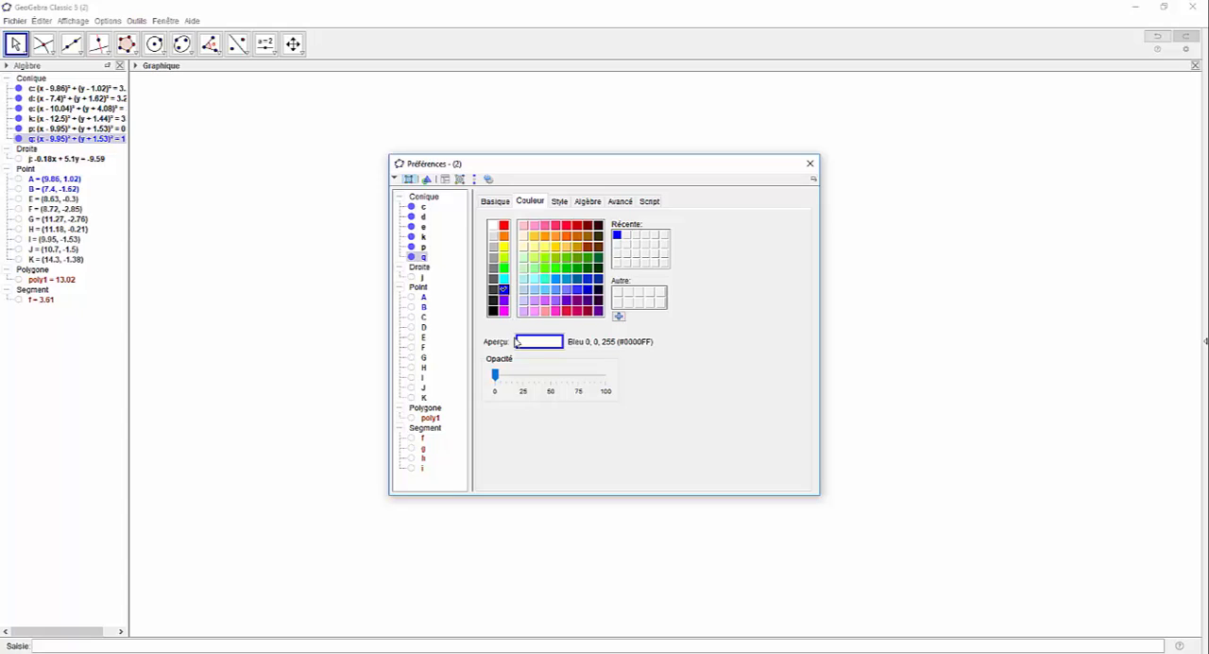
left_click_drag(495, 375, 553, 378)
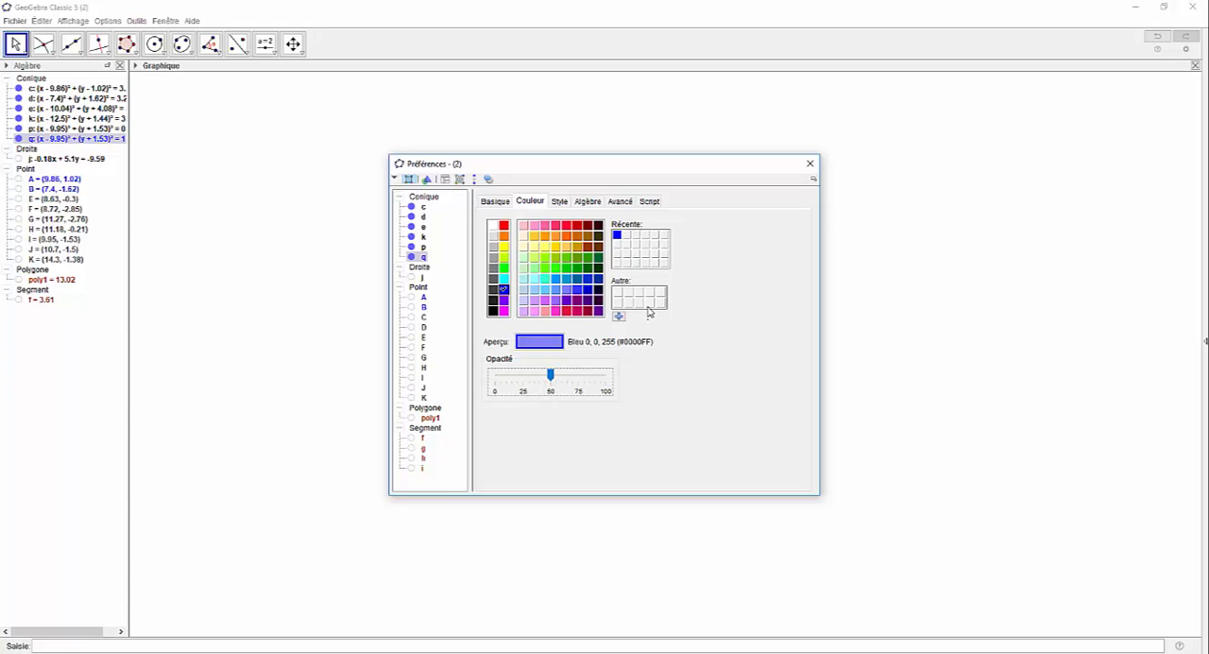
left_click(810, 164)
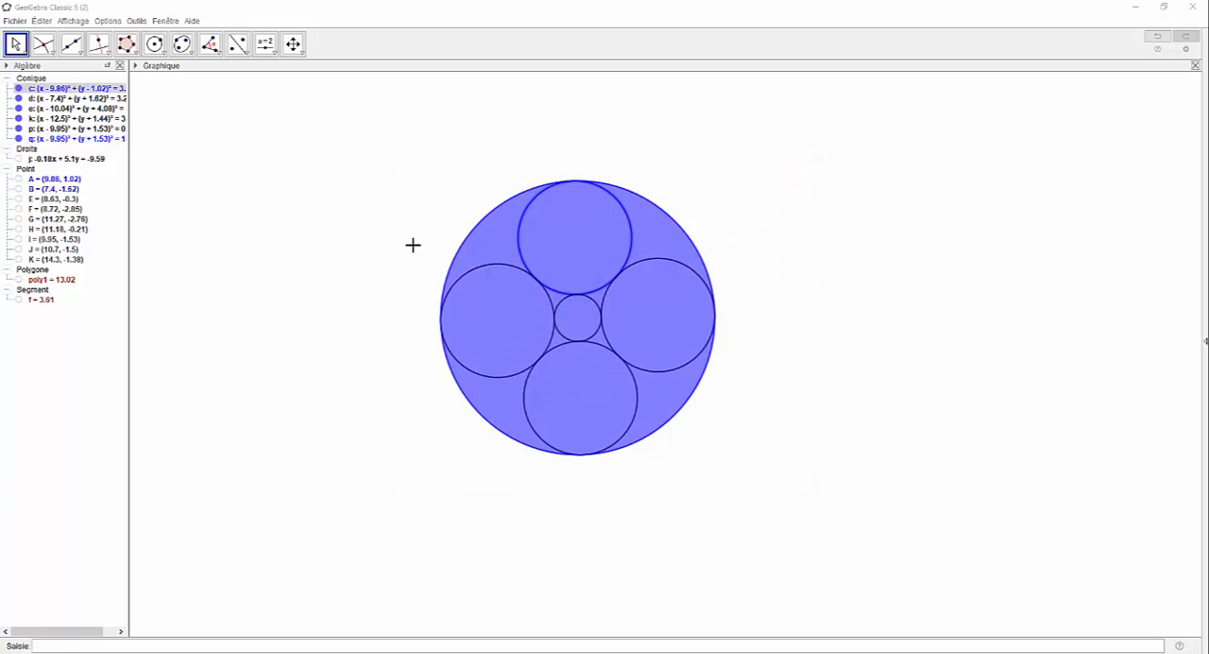
Step: Colour the circle centred on A yellow (255, 255, 0) with a fill opacity of 100
right_click(520, 245)
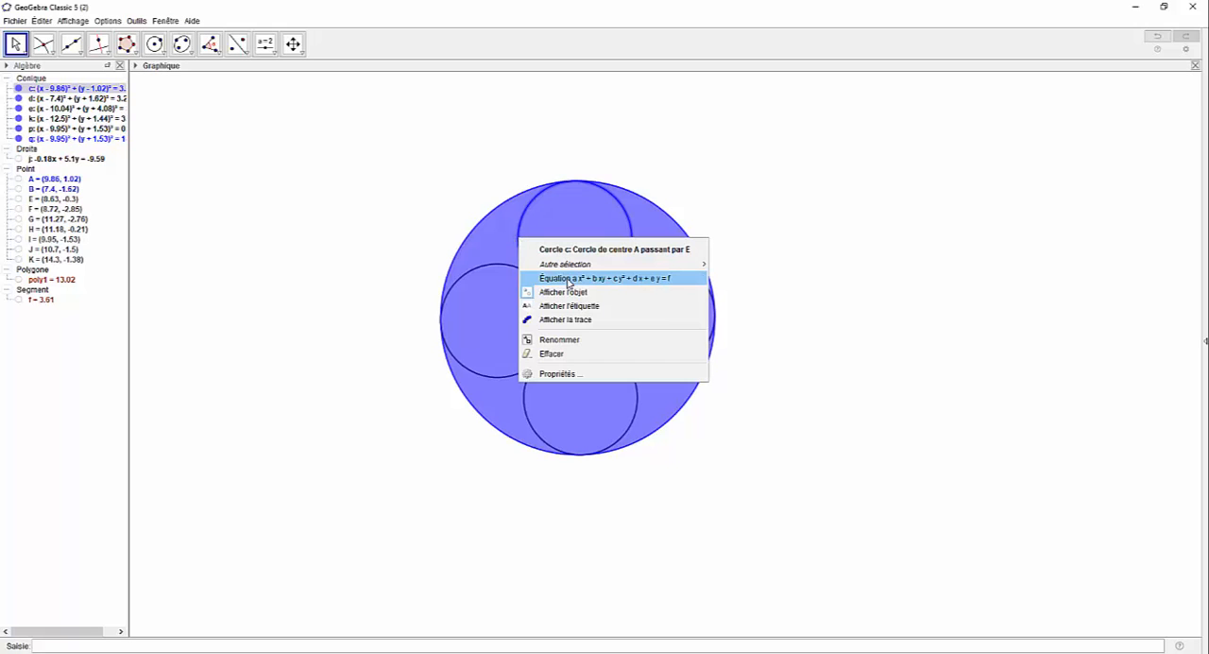
left_click(595, 373)
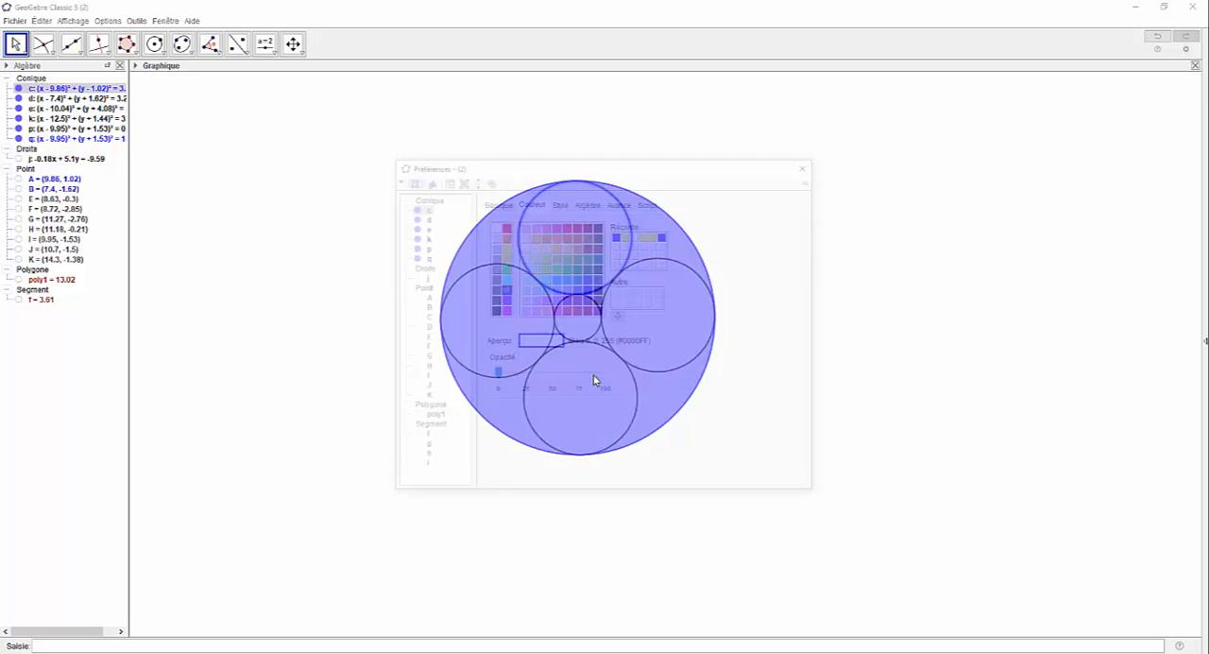
left_click(627, 236)
left_click_drag(495, 376, 628, 386)
left_click(808, 167)
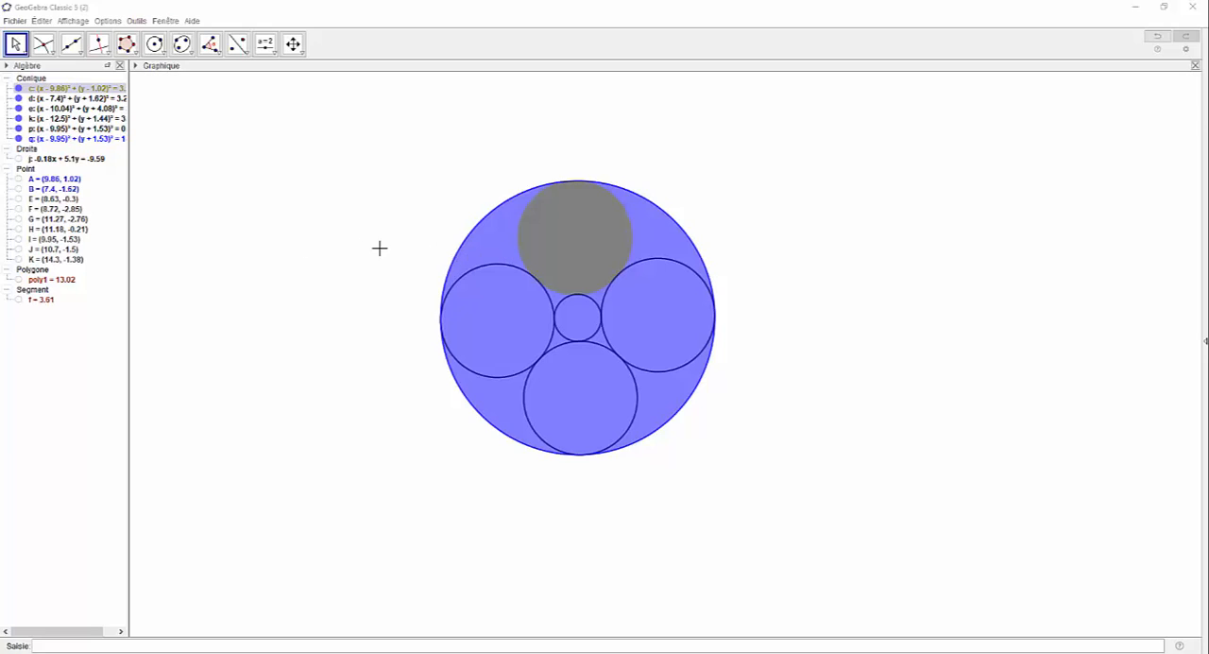
Step: Place the circle centred on A on layer 1, above the large blue circle
right_click(520, 244)
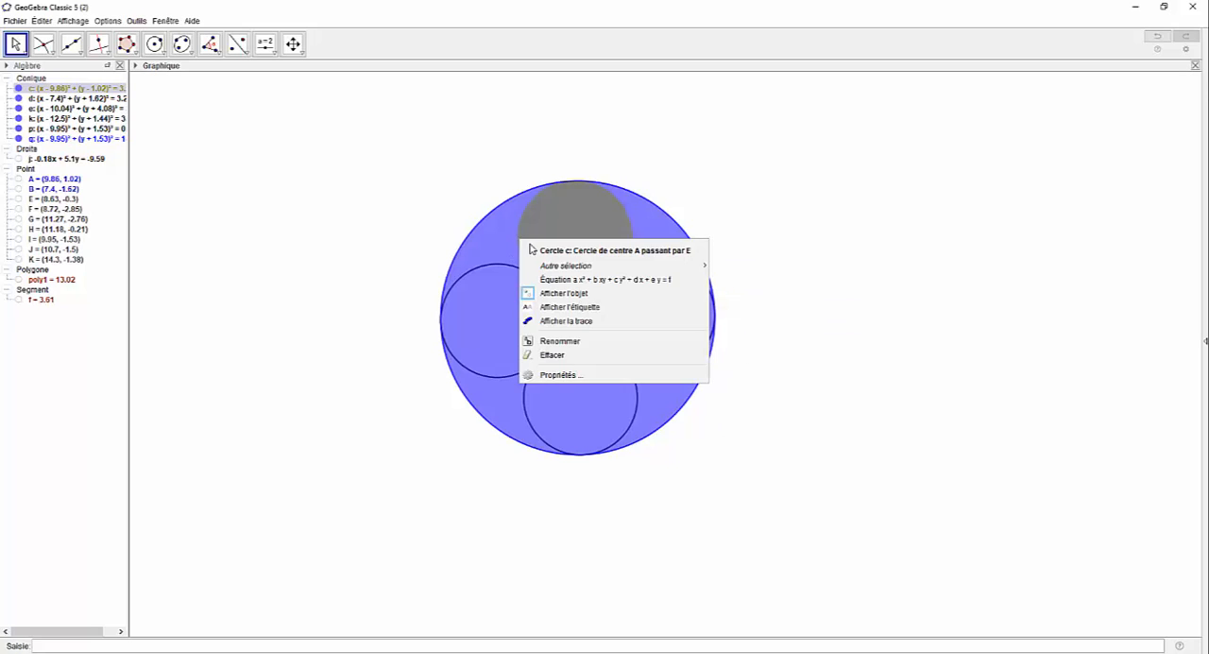
left_click(585, 373)
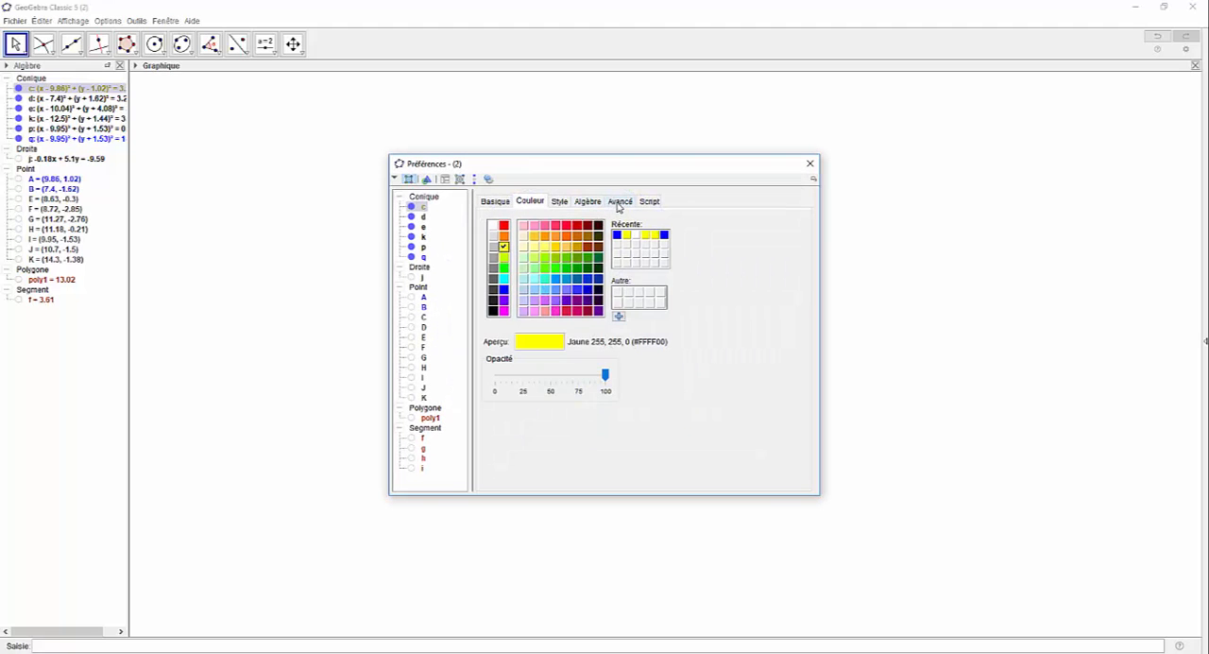
left_click(619, 202)
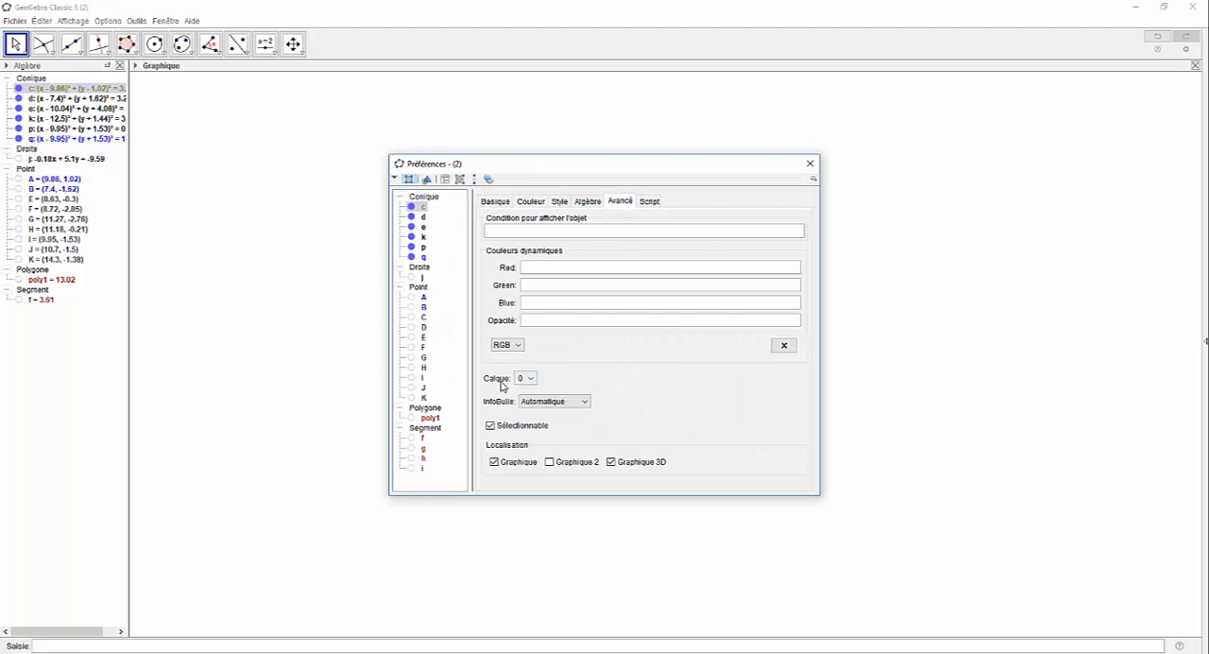
left_click(530, 379)
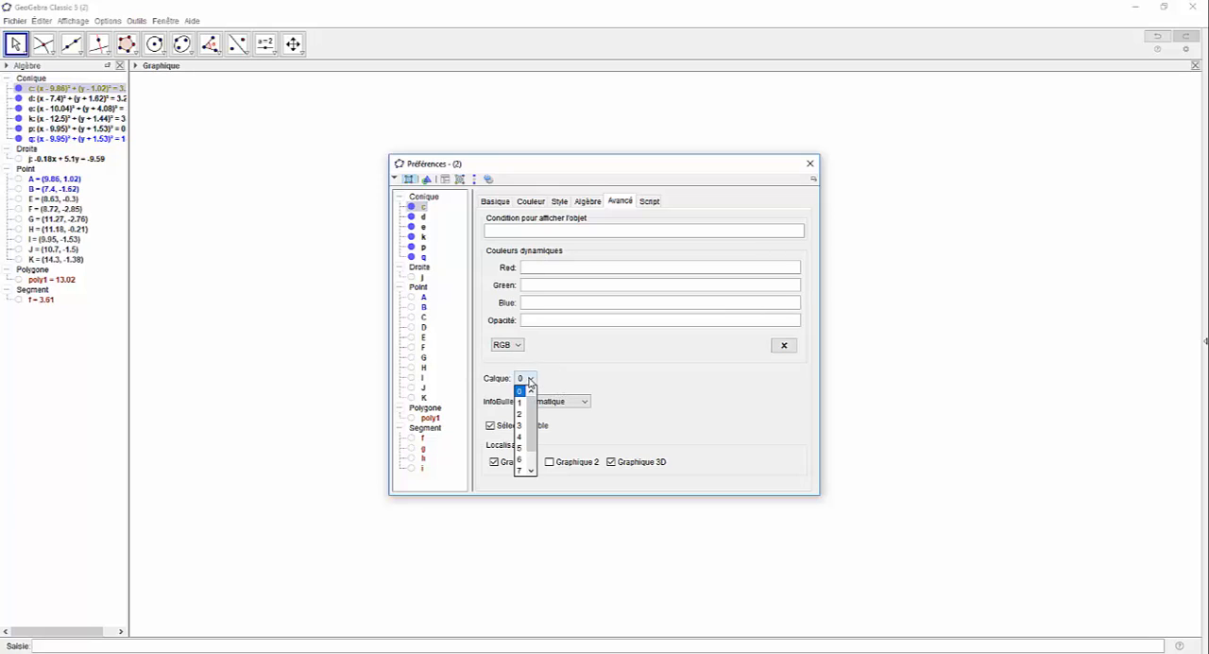
left_click(523, 396)
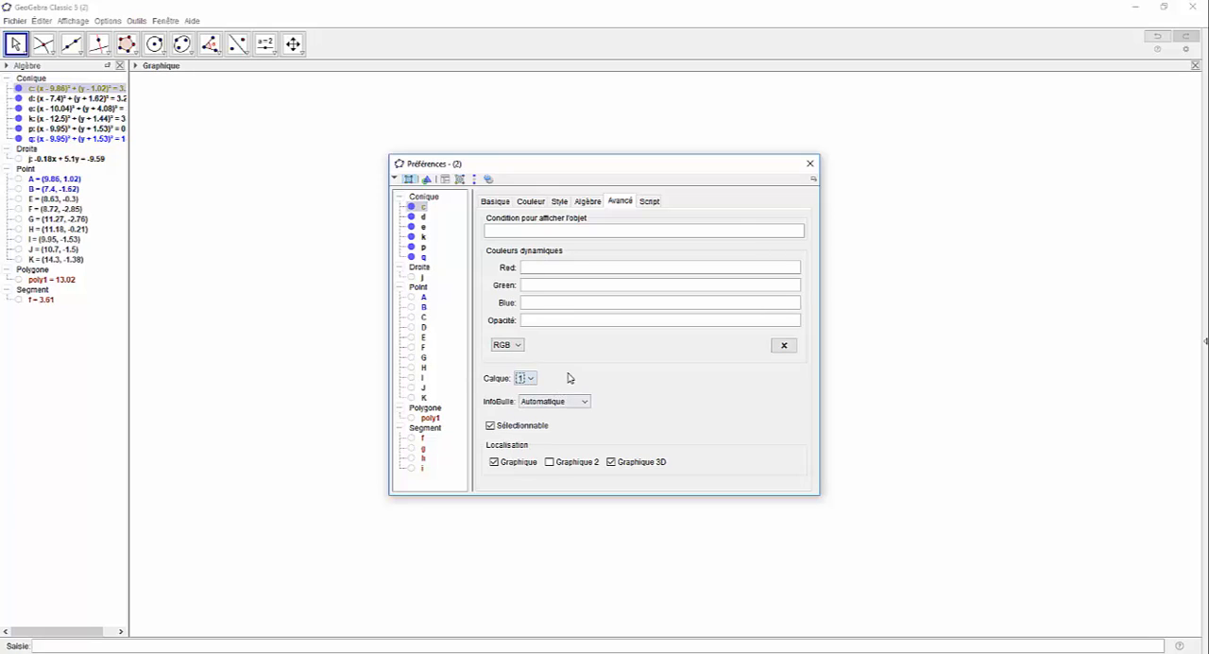
left_click(810, 164)
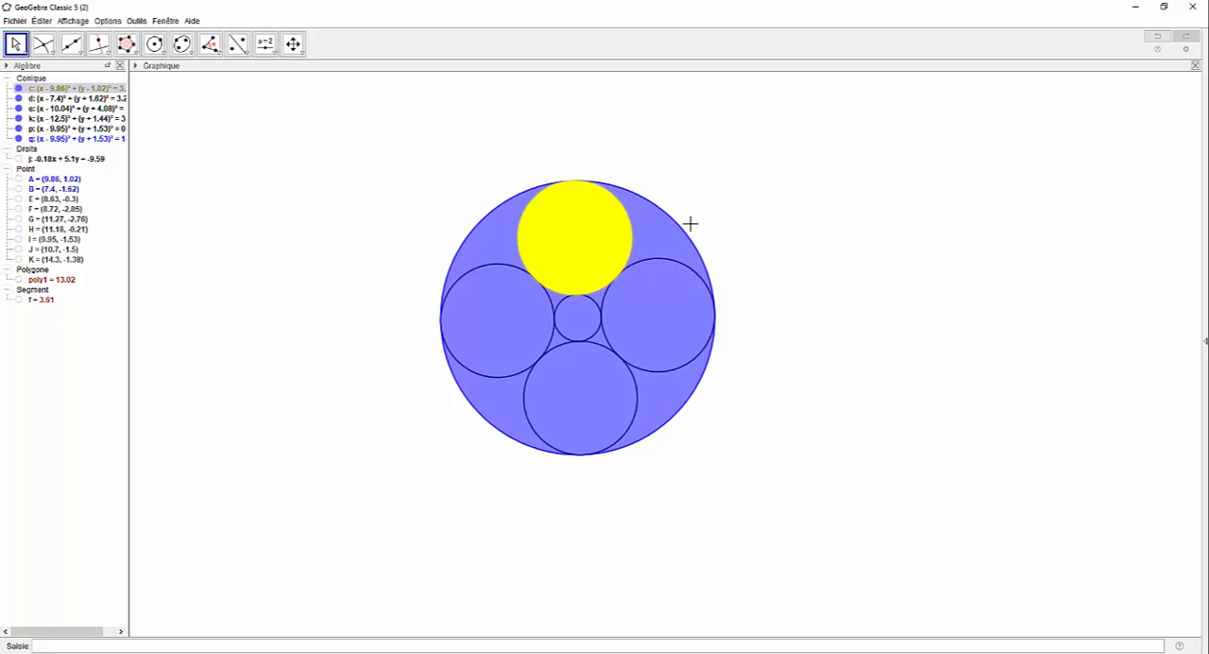
Step: Colour circle k, centred on D, yellow (255, 255, 0) with a fill opacity of 100
right_click(654, 376)
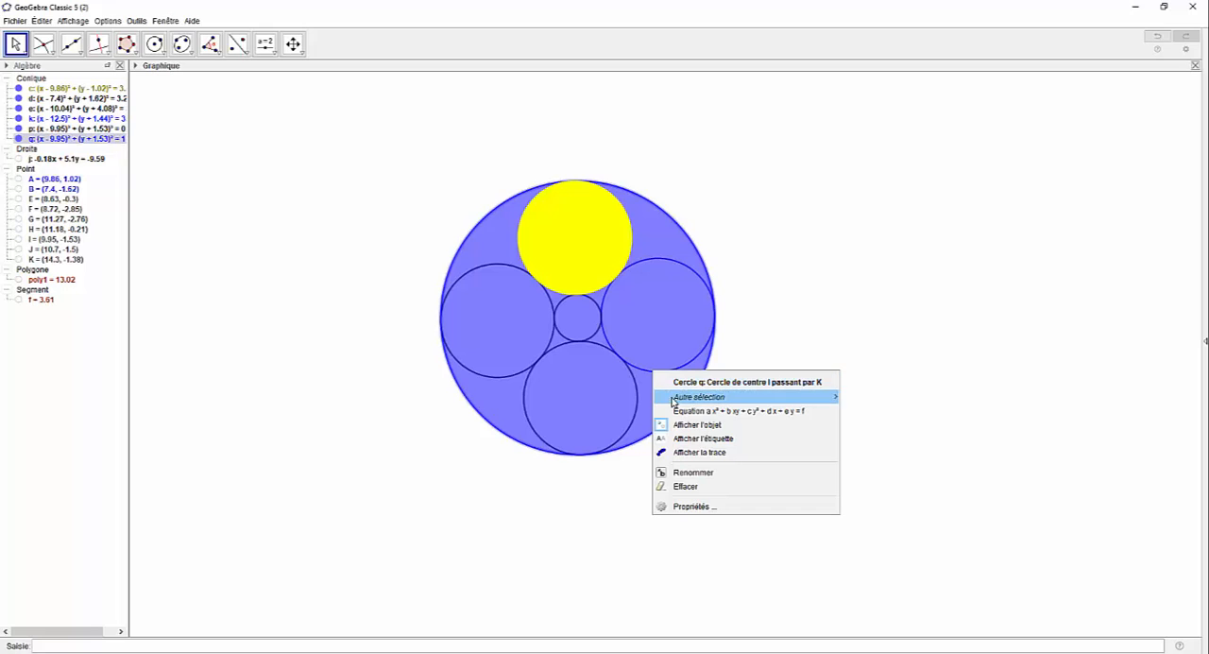
mouse_move(708, 403)
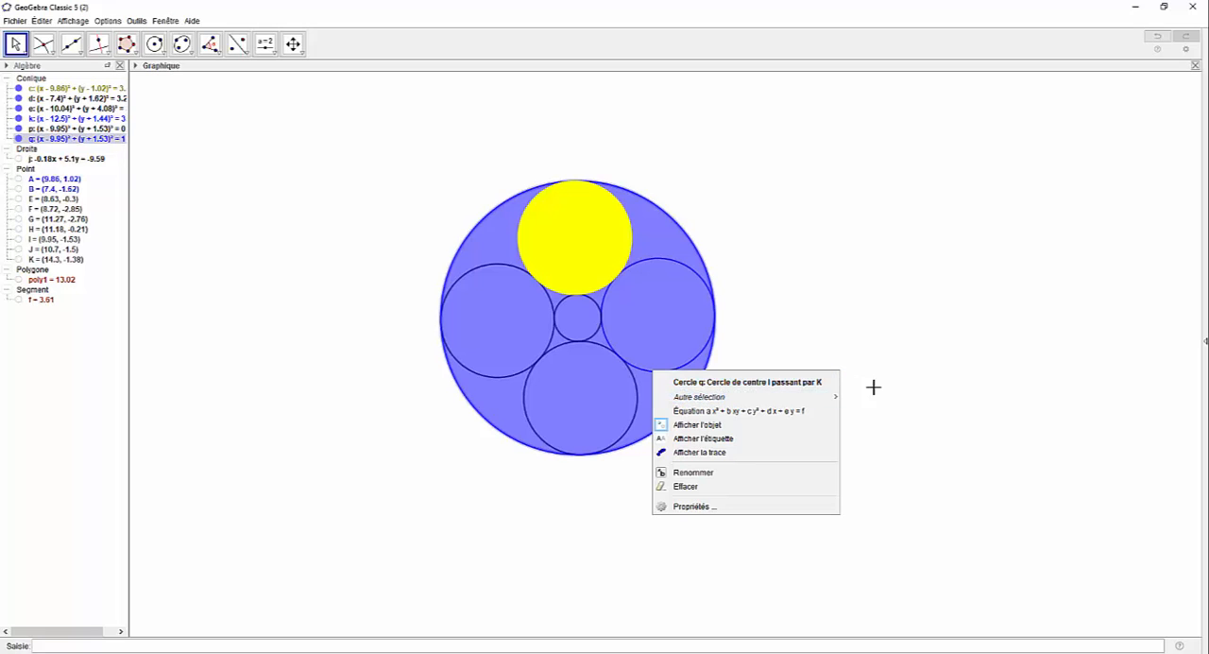
left_click(865, 396)
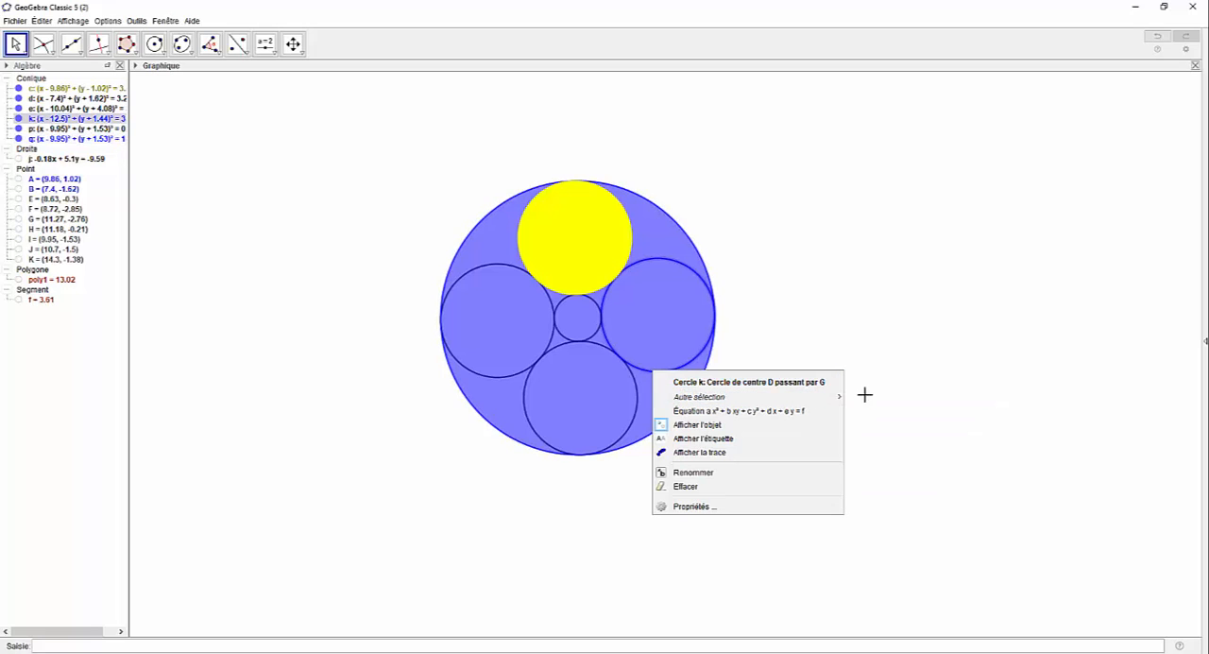
left_click(802, 506)
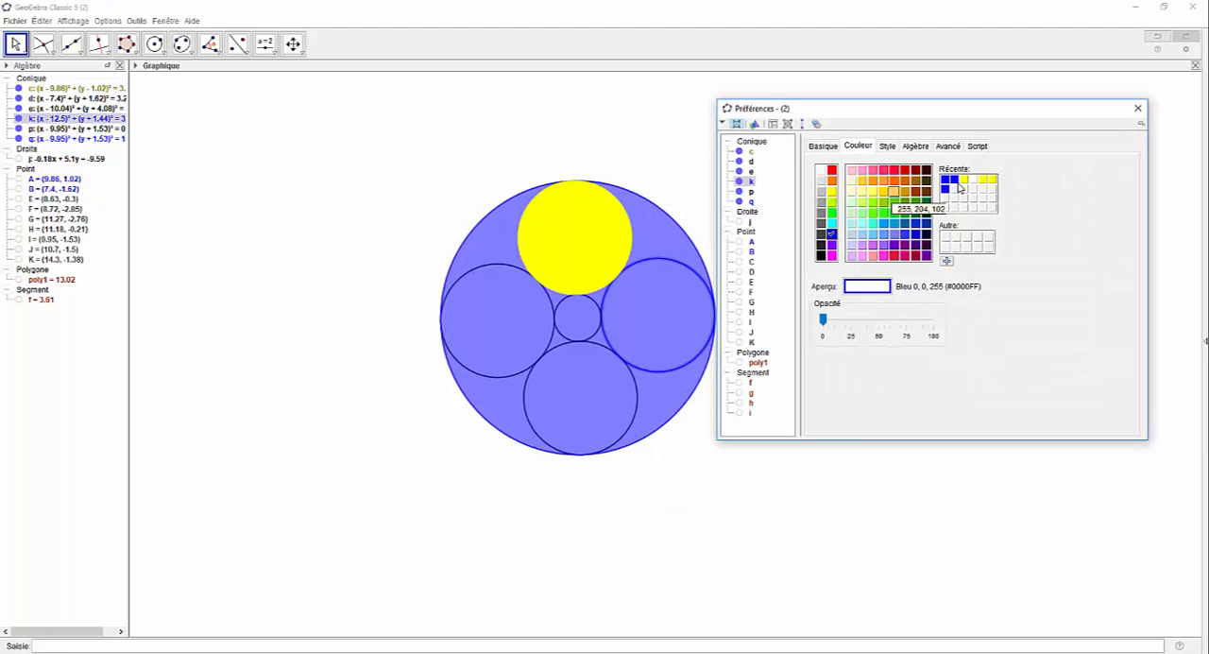
left_click(831, 190)
left_click_drag(824, 322, 950, 319)
Step: Place circle k on layer 1, above the large blue circle, and close its properties
left_click(942, 148)
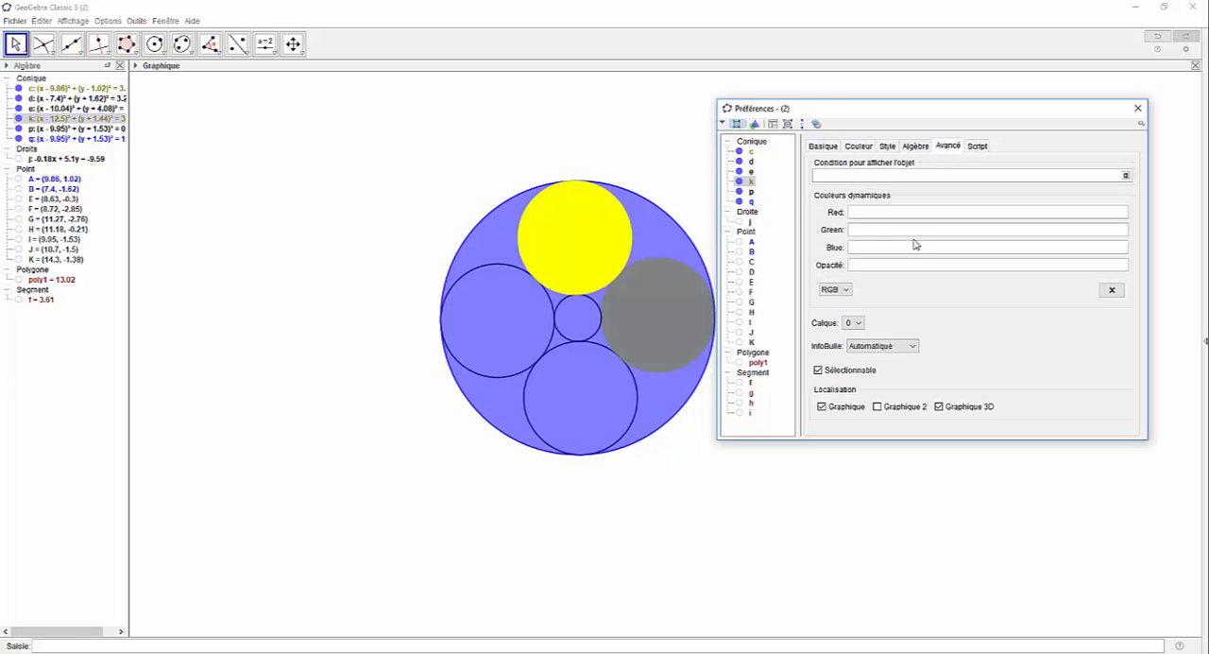
left_click(855, 323)
left_click(850, 337)
left_click(1137, 109)
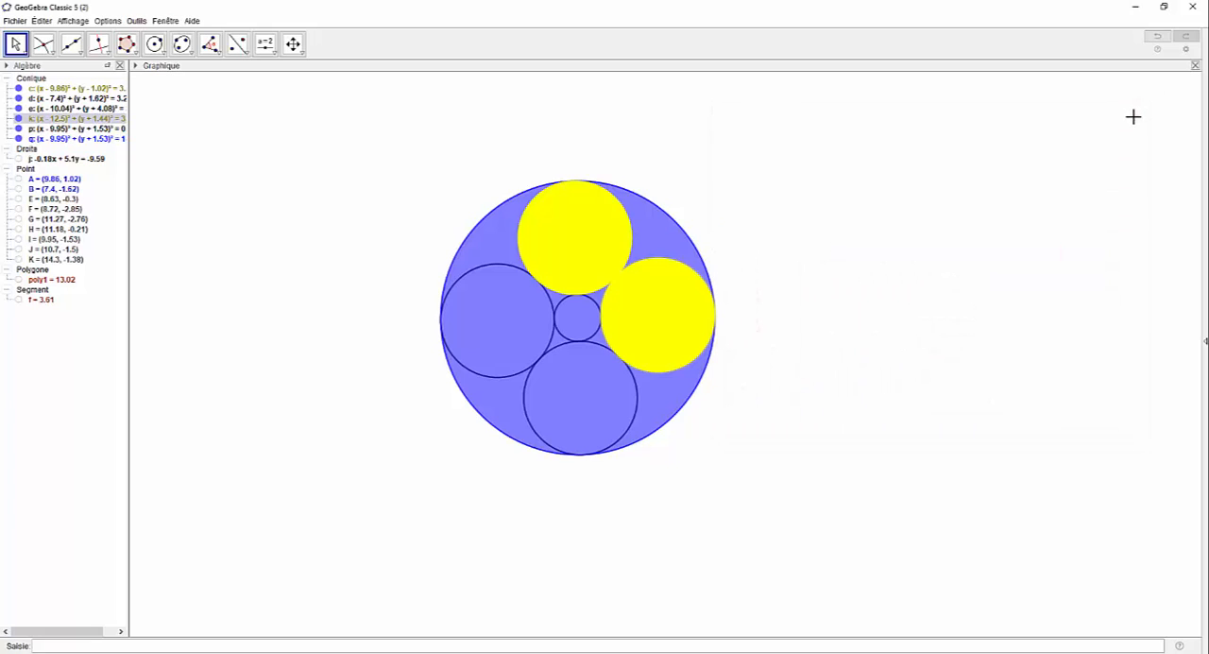
Step: Colour circle e, centred on C, yellow (255, 255, 0) with a fill opacity of 100
right_click(628, 437)
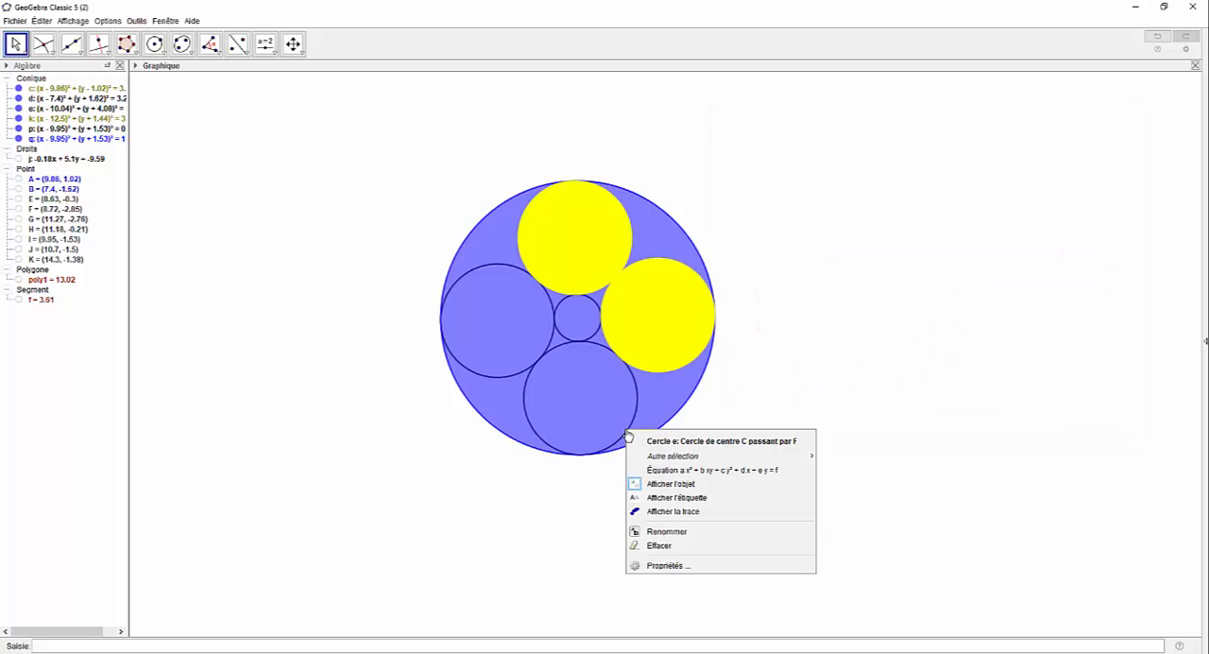
left_click(671, 565)
left_click(858, 146)
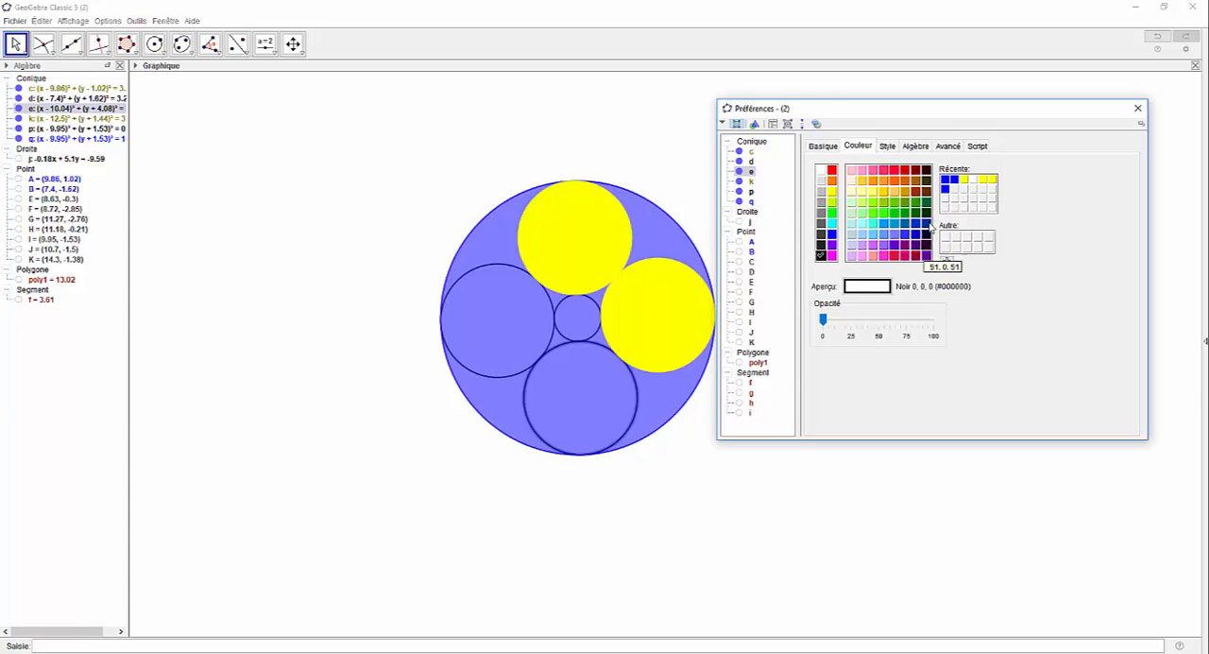
left_click(964, 180)
left_click_drag(823, 320, 934, 320)
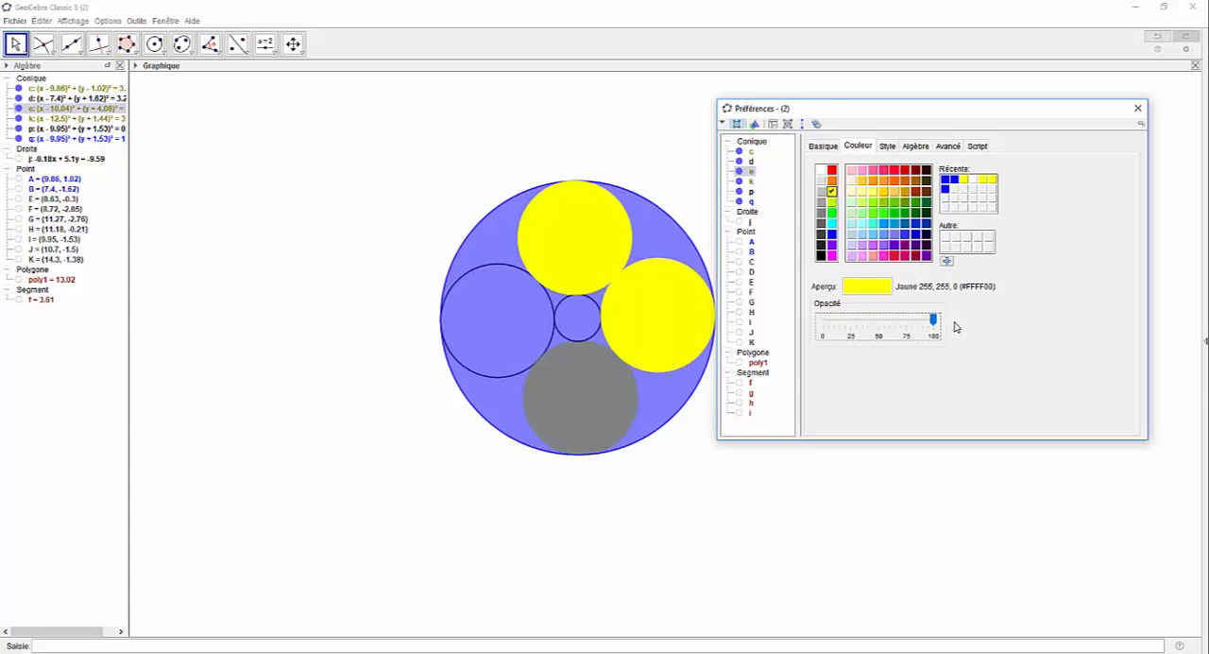
Step: Place circle e on layer 1, above the large blue circle, and close its properties
left_click(943, 148)
left_click(855, 325)
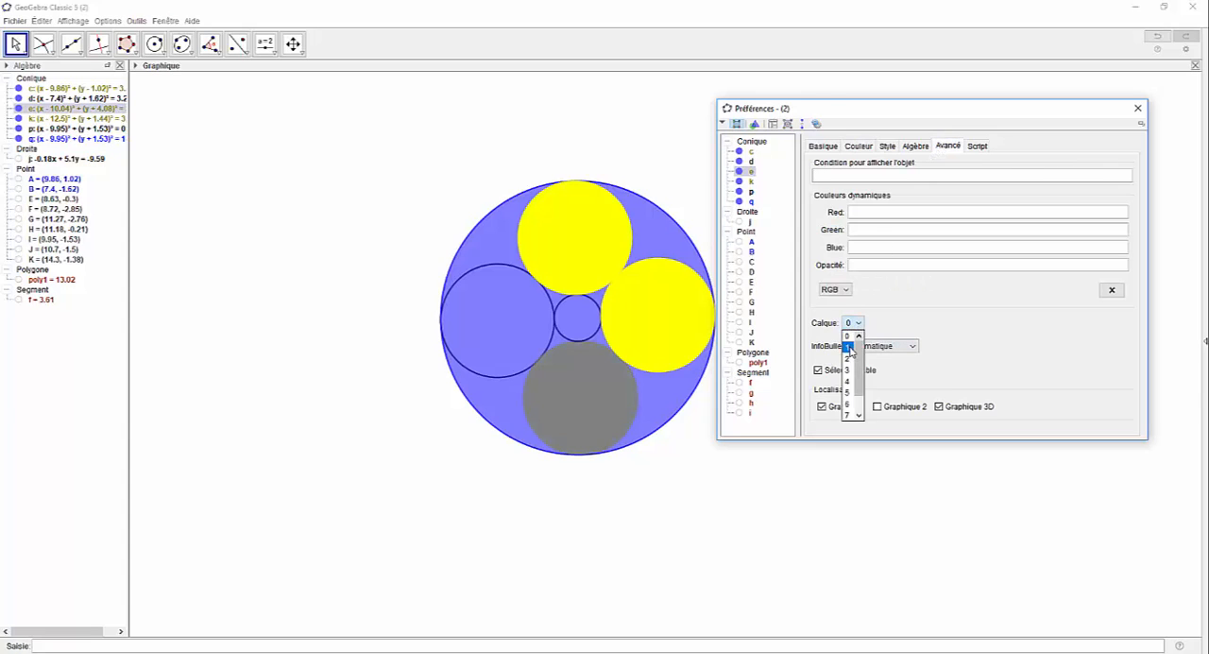
left_click(849, 346)
left_click(1138, 109)
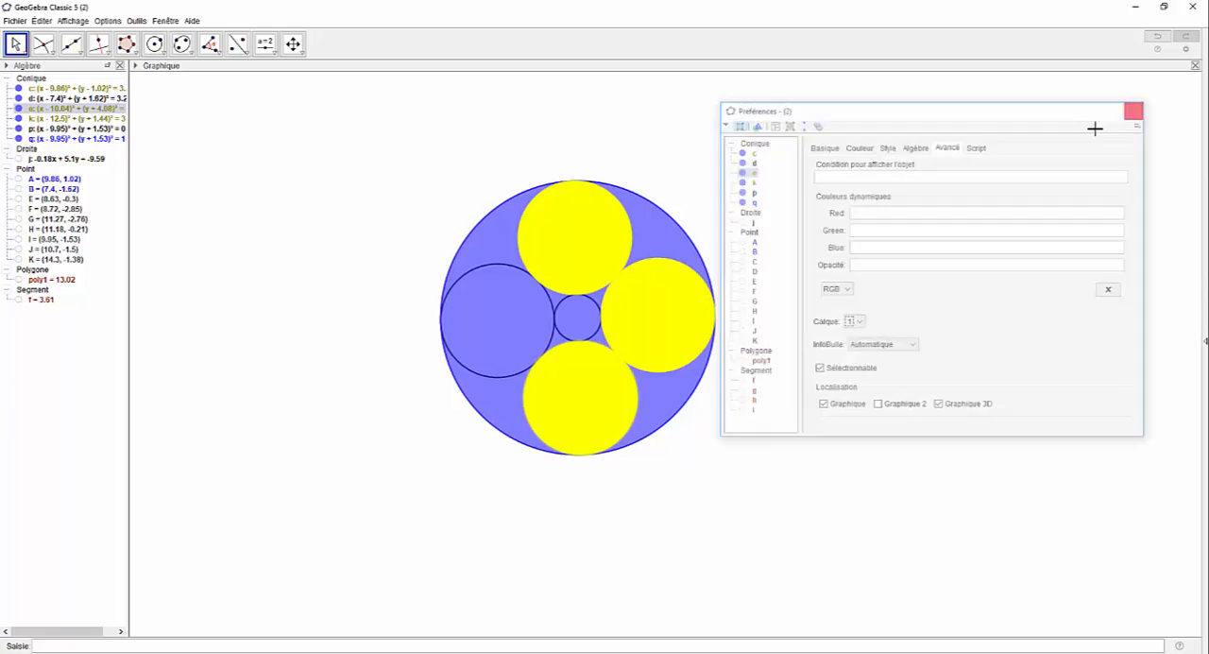
Step: Colour circle d, centred on B, yellow (255, 255, 0) with a fill opacity of 100
right_click(492, 376)
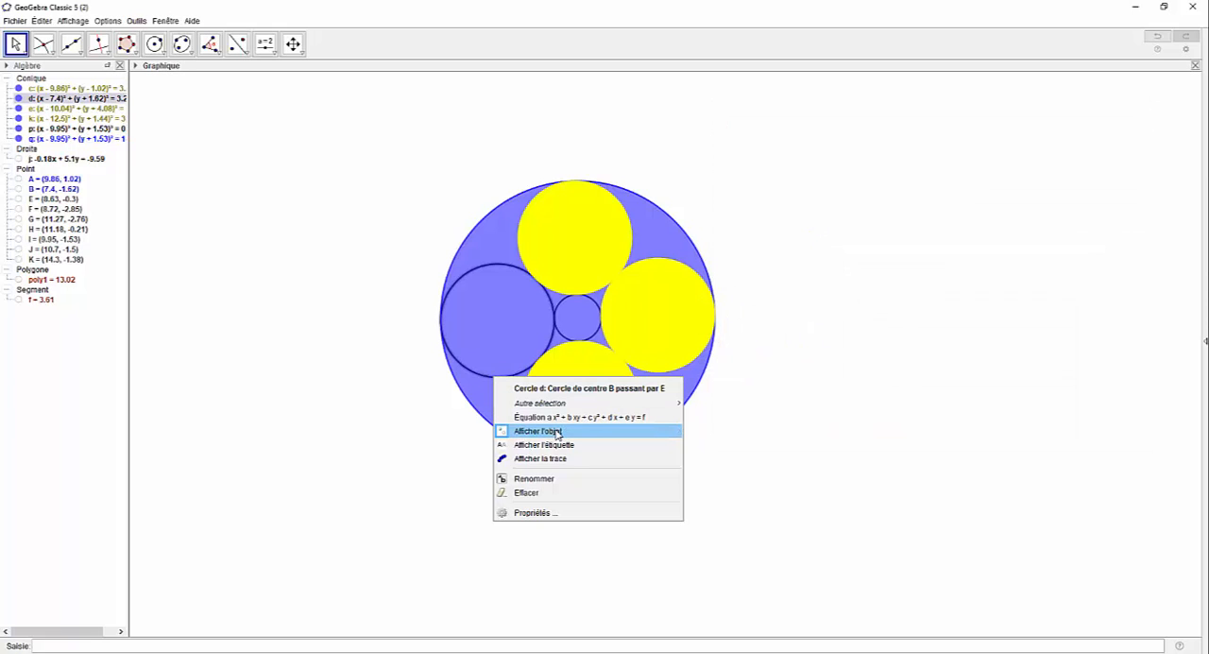
left_click(574, 511)
left_click(861, 147)
left_click(962, 179)
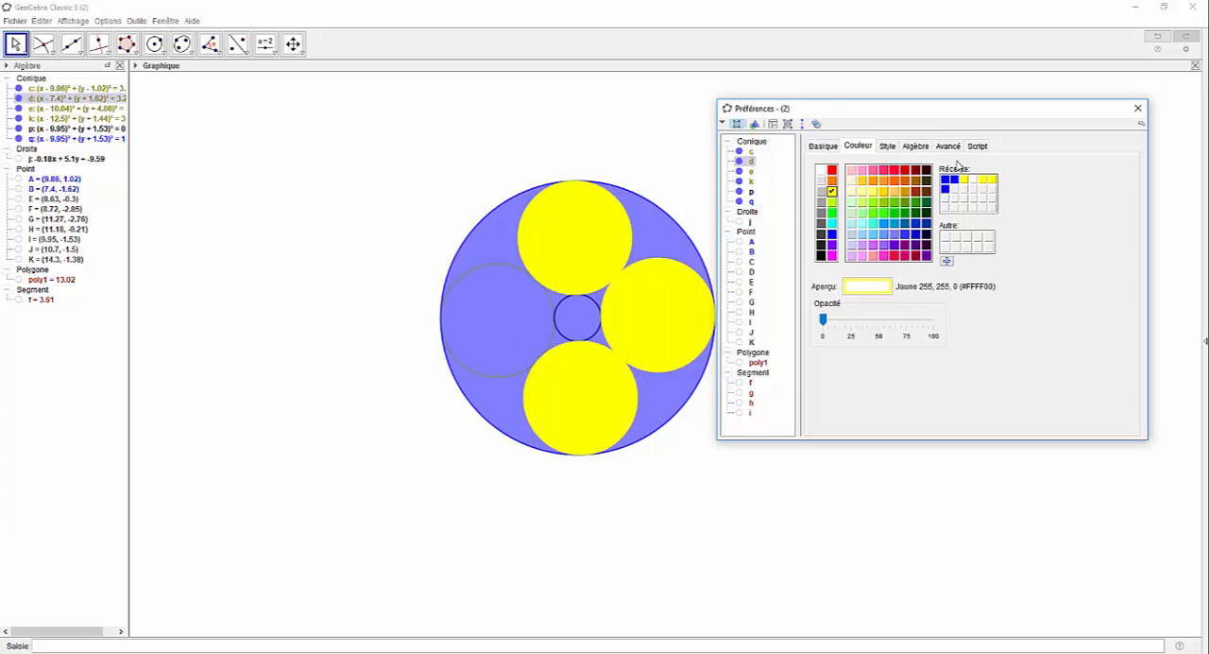
left_click_drag(823, 321, 933, 321)
Step: Place circle d on layer 1, above the large blue circle, and close its properties
left_click(947, 147)
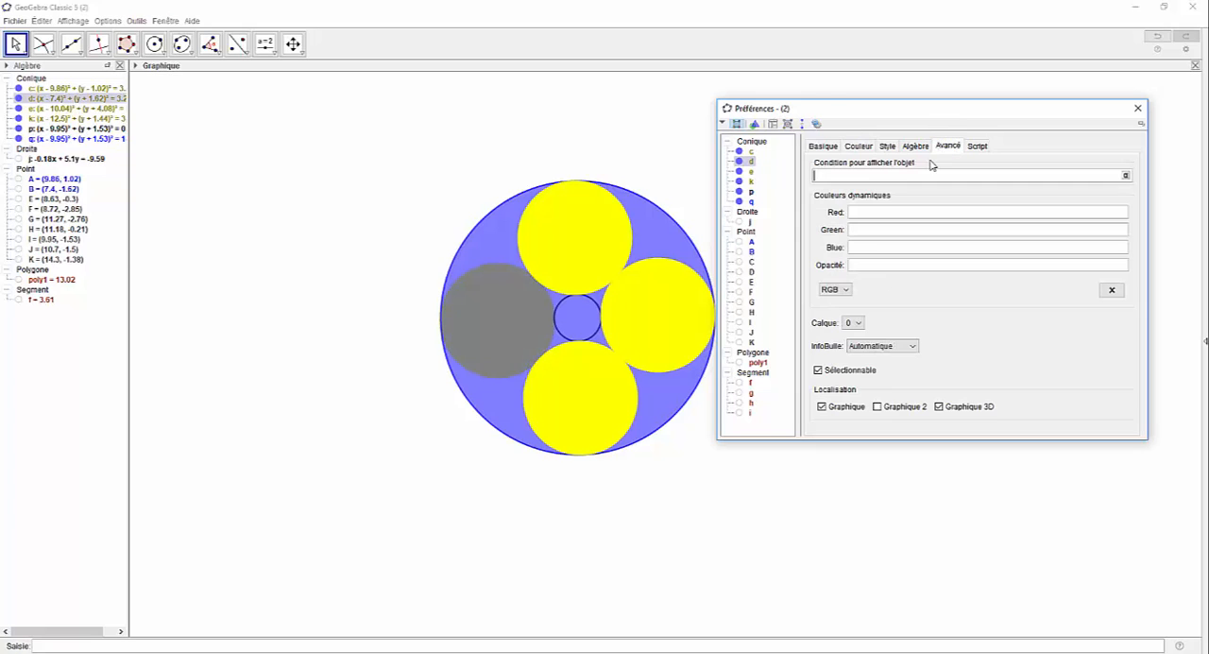
left_click(853, 323)
left_click(853, 342)
left_click(1137, 108)
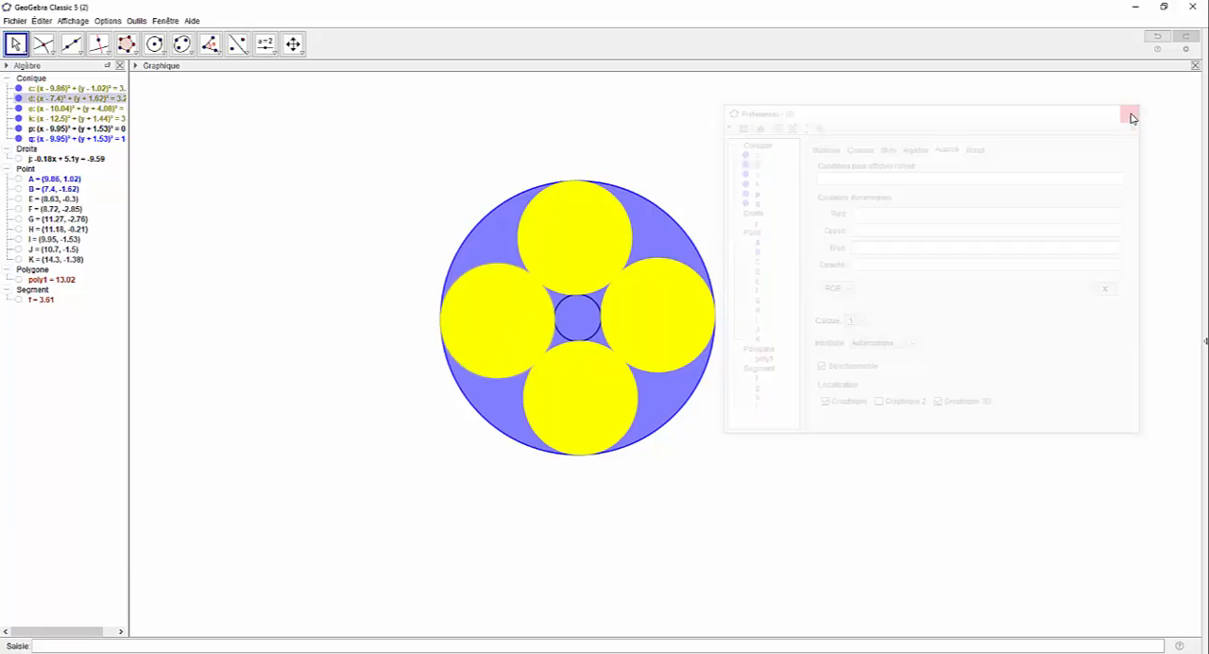
Step: Colour the small central circle p white (255, 255, 255) with a fill opacity of 100
left_click(559, 334)
right_click(559, 334)
left_click(623, 470)
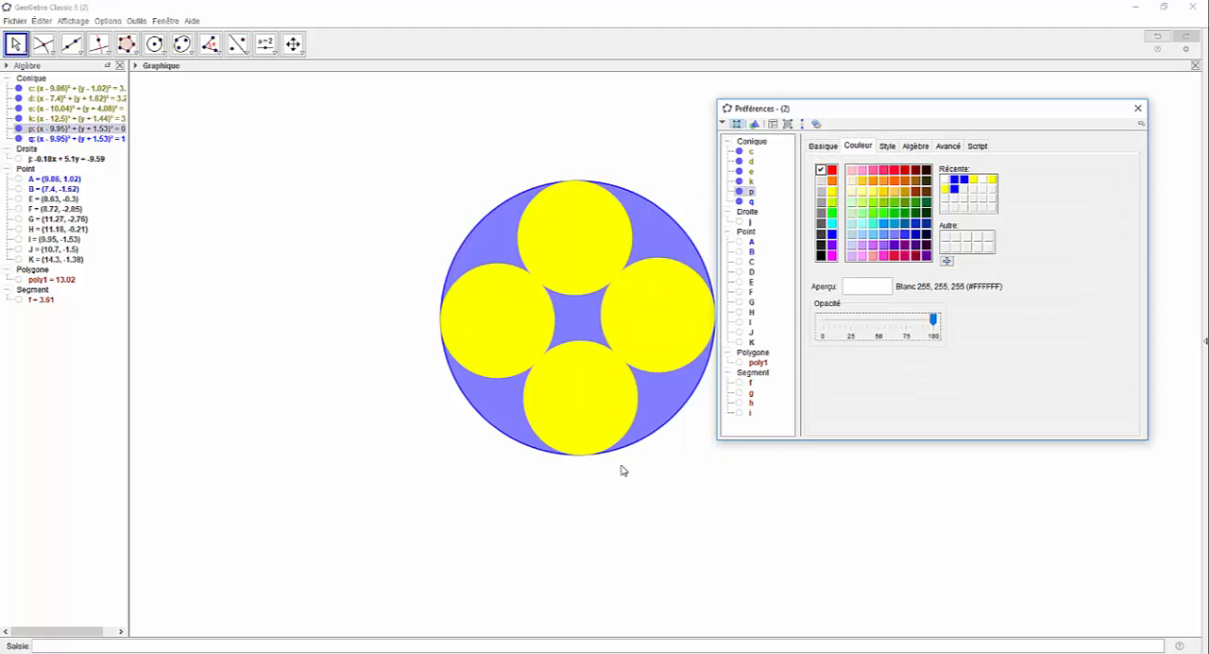
Step: Open the advanced properties of the small central circle p to reach its layer setting
left_click(948, 146)
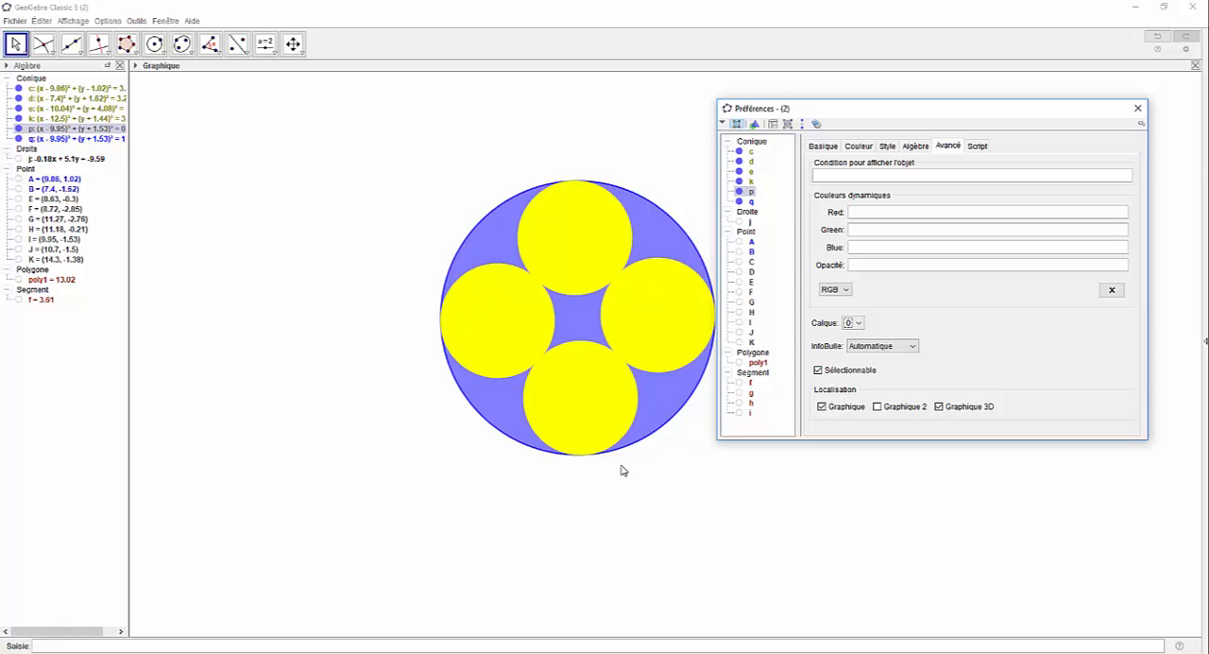